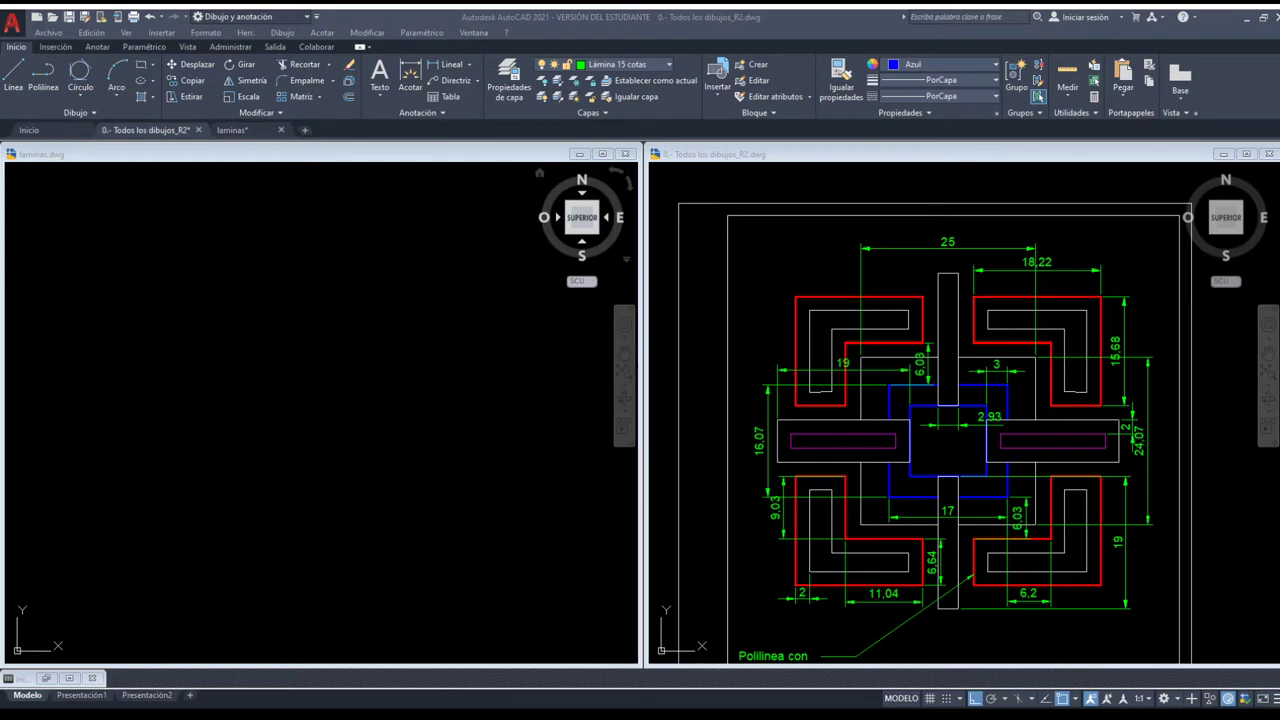
# Make the empty laminas.dwg the active drawing, leaving the dimensioned reference open
pyautogui.click(920, 258)
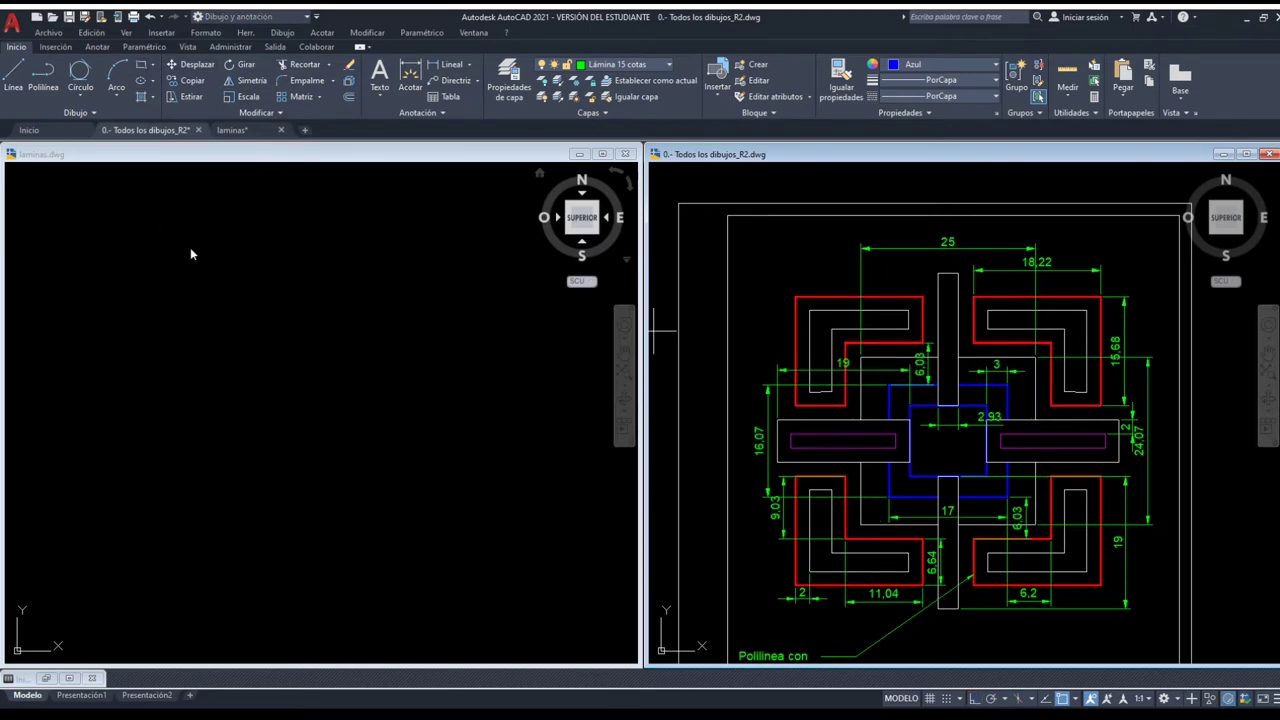
pyautogui.click(125, 435)
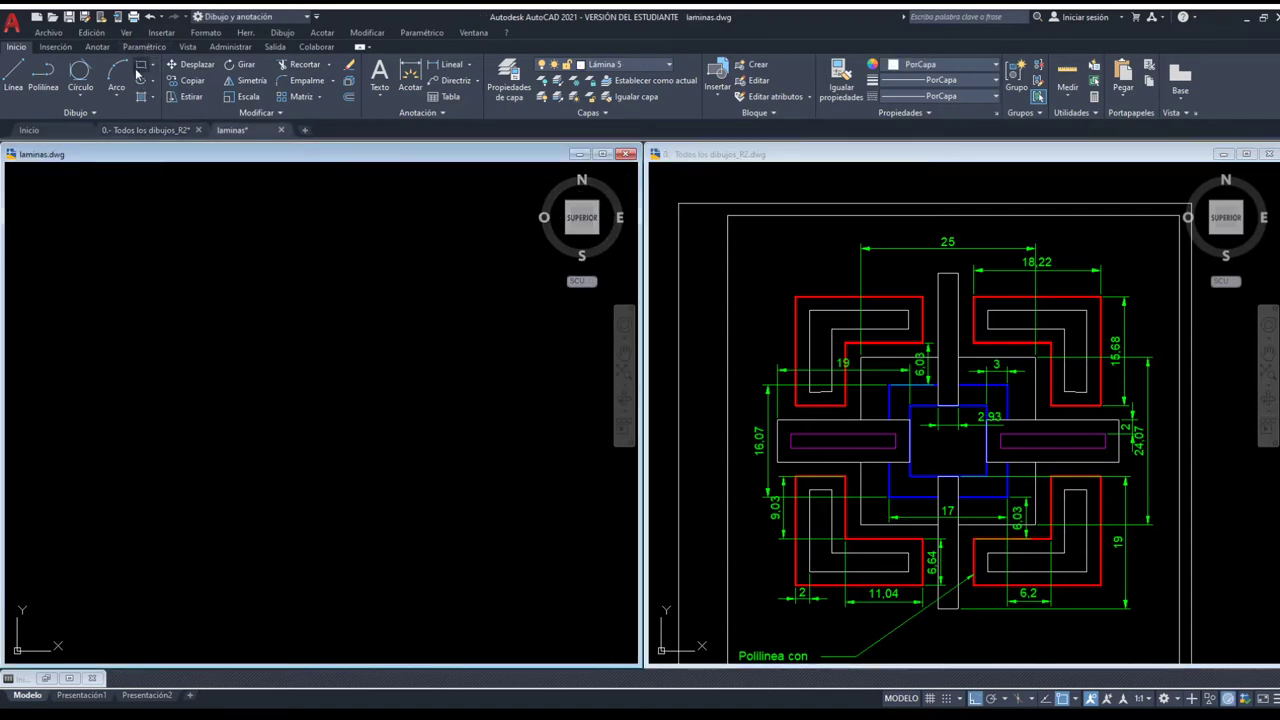
# Draw a large square in laminas.dwg, then zoom on the reference's central blue squares
pyautogui.click(127, 481)
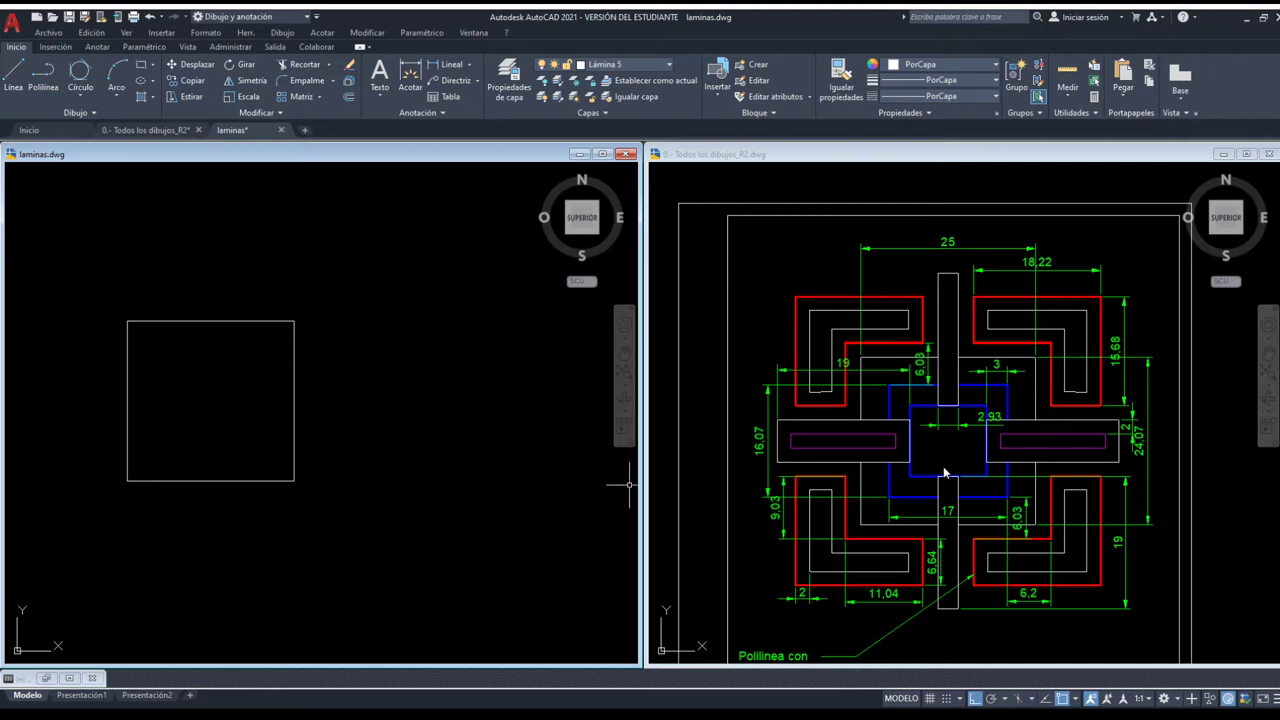
pyautogui.click(924, 403)
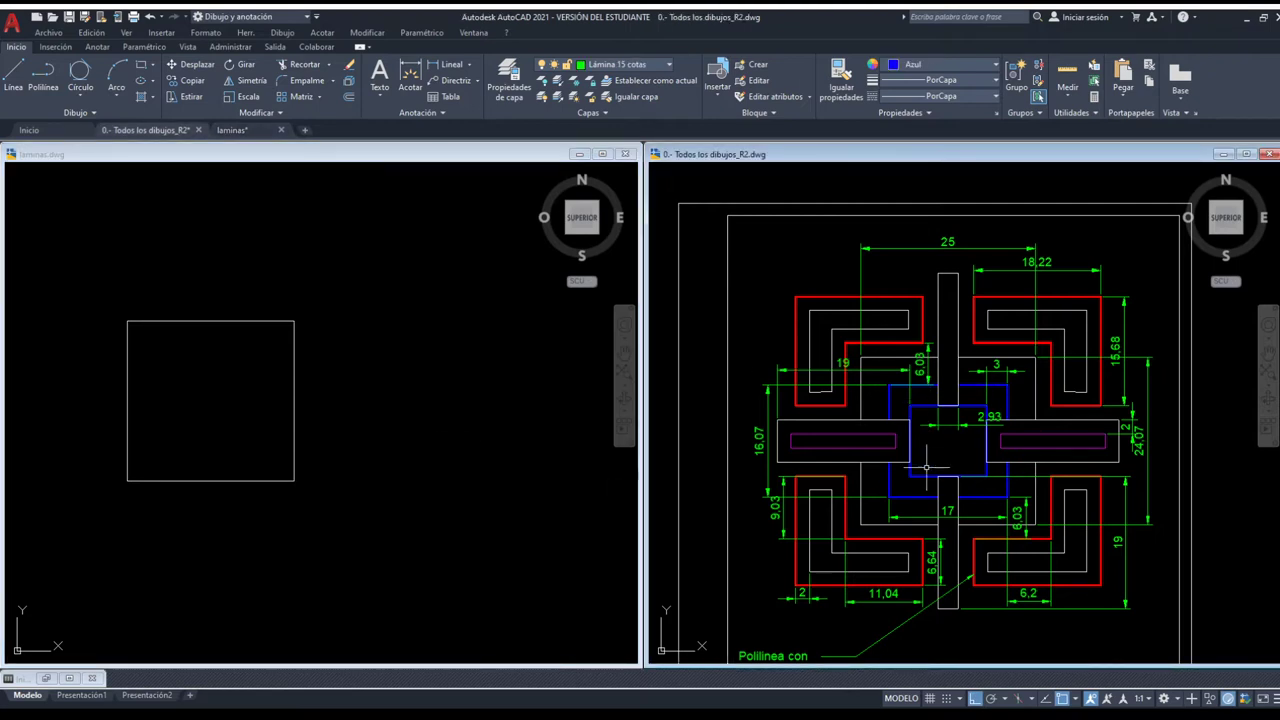
pyautogui.scroll(2, 932, 487)
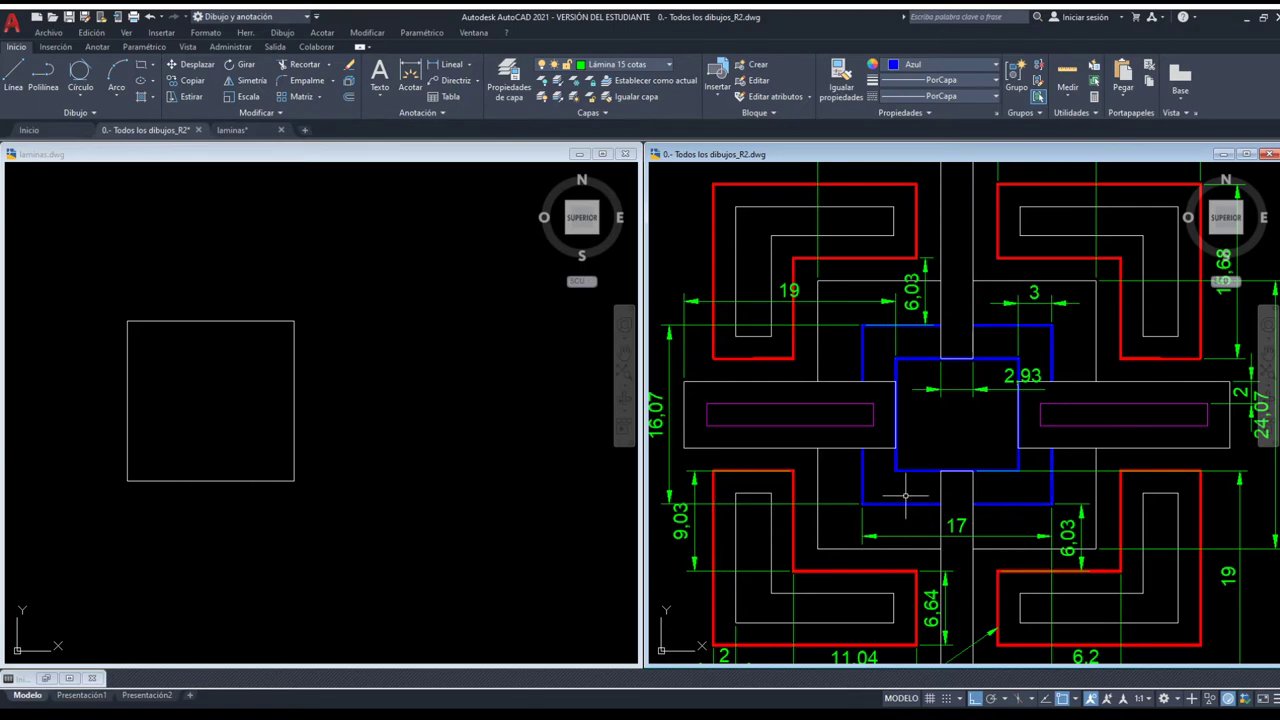
pyautogui.scroll(-2, 905, 495)
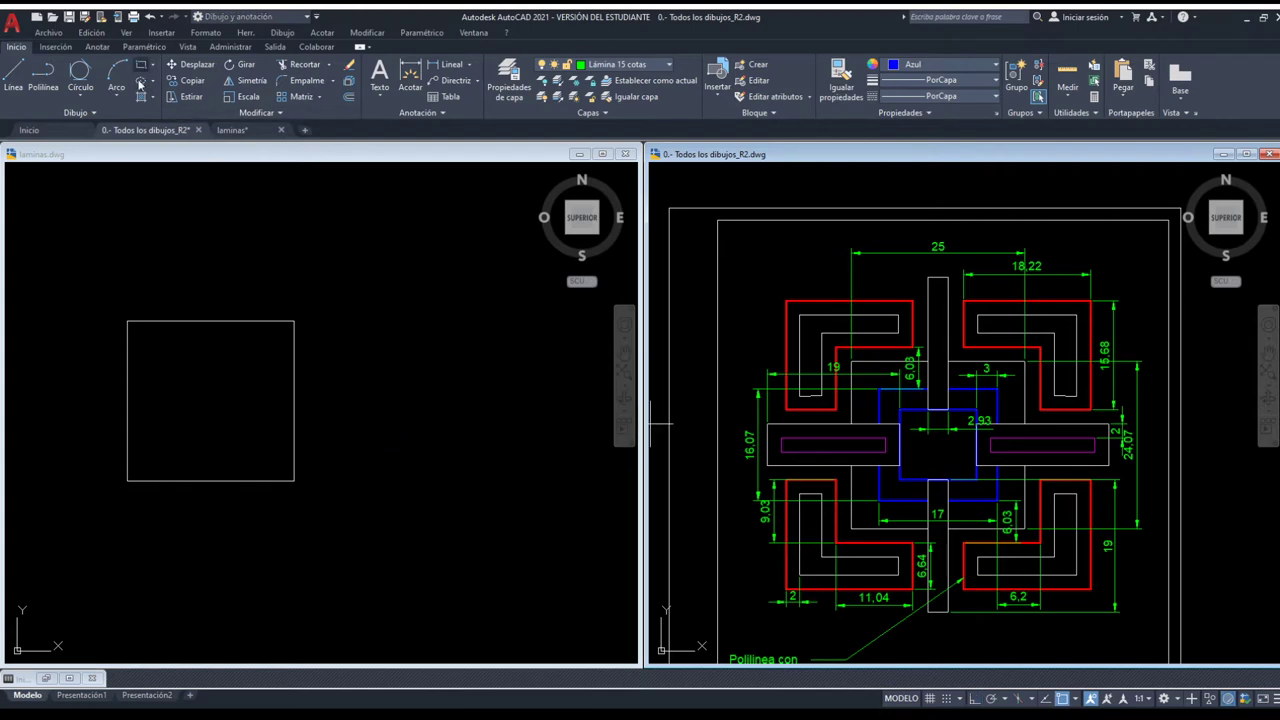
# Draw a smaller square right of the first one, checking the reference before returning
pyautogui.click(149, 155)
pyautogui.click(142, 65)
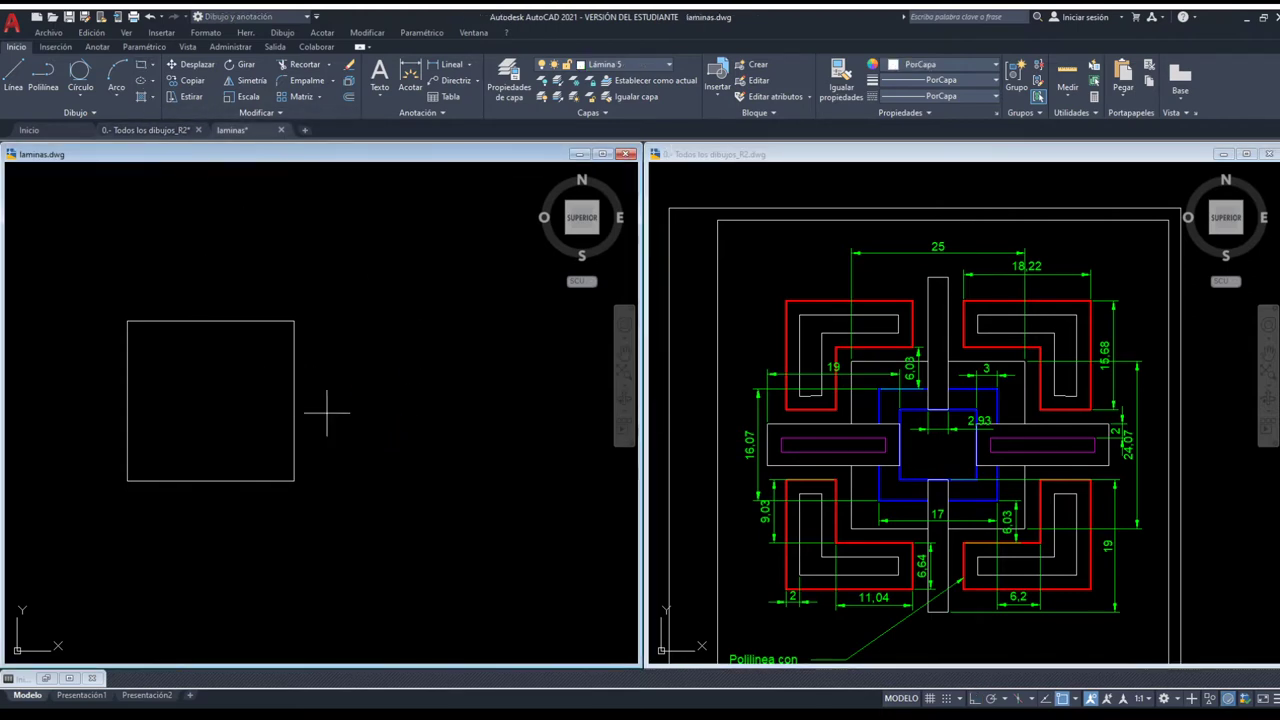
pyautogui.click(374, 458)
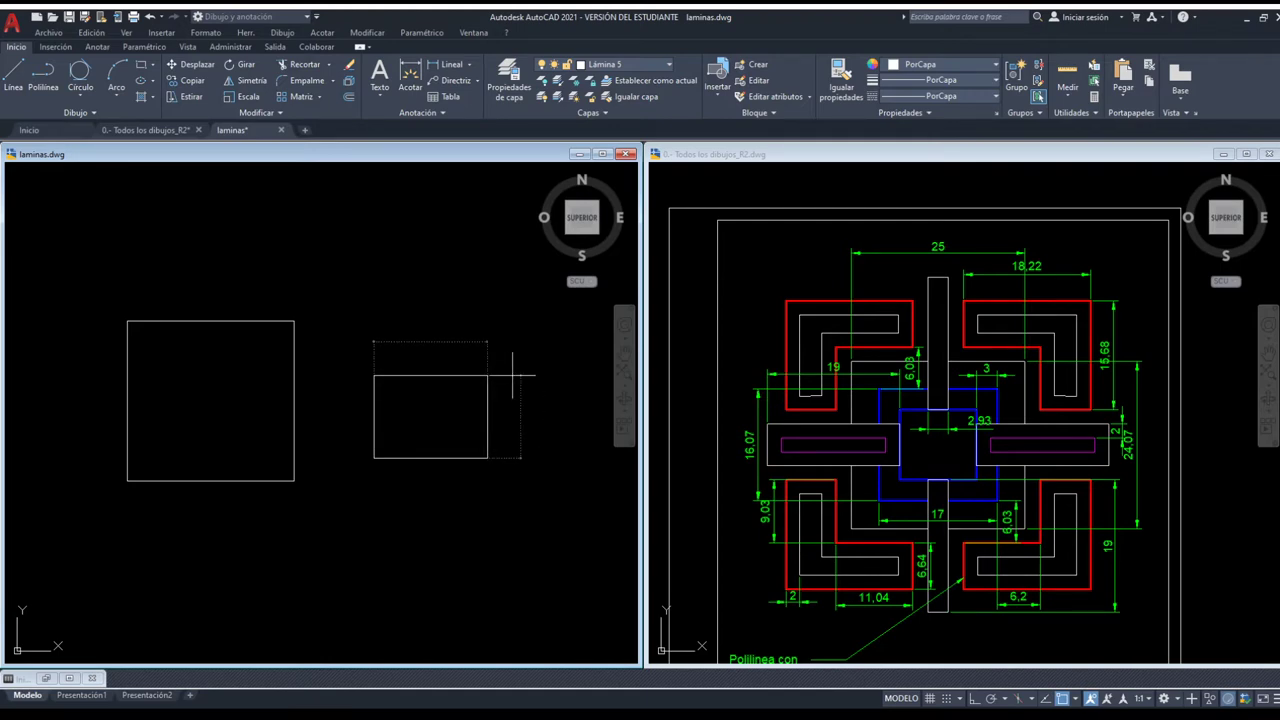
pyautogui.press('Return')
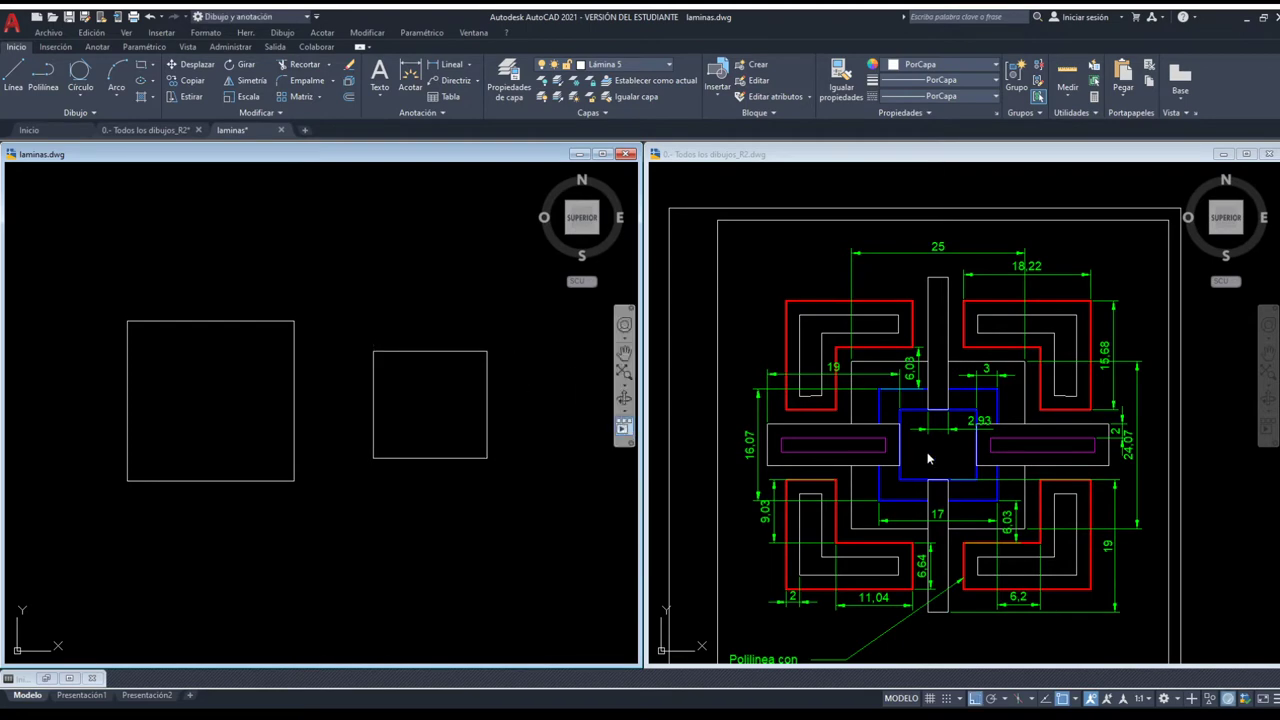
pyautogui.click(931, 460)
pyautogui.scroll(2, 940, 478)
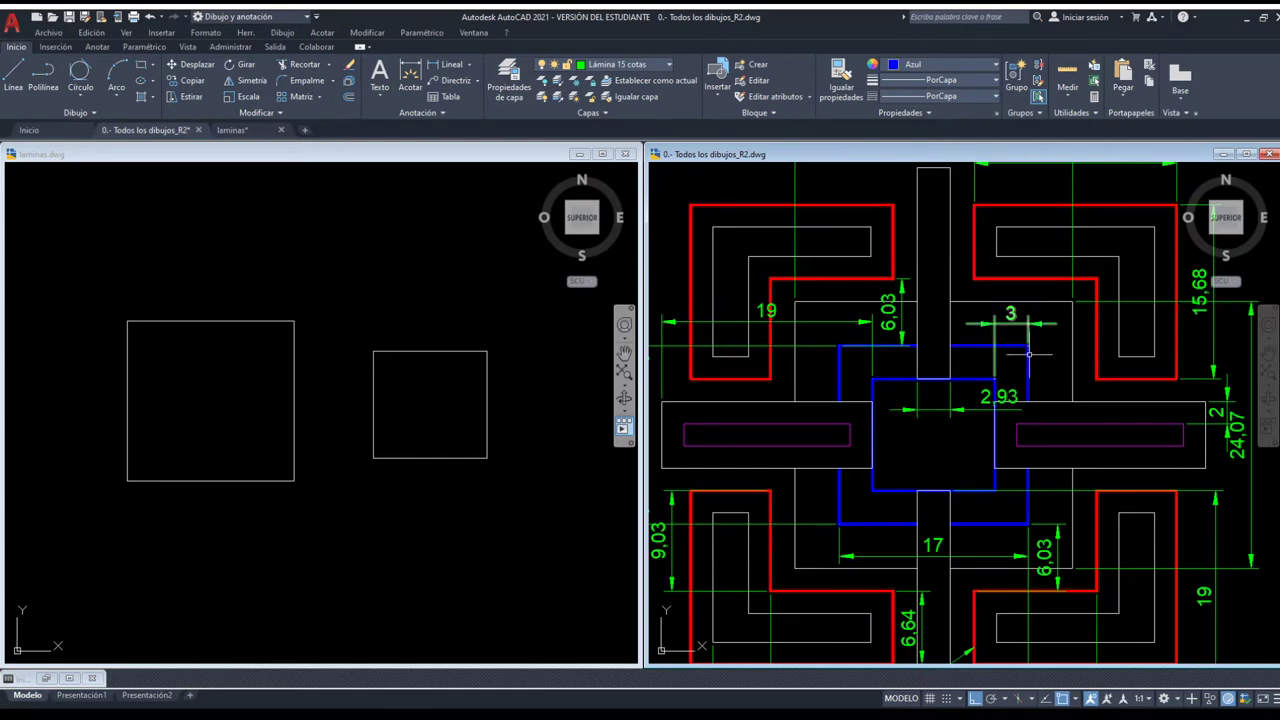
pyautogui.scroll(-2, 959, 401)
pyautogui.click(362, 433)
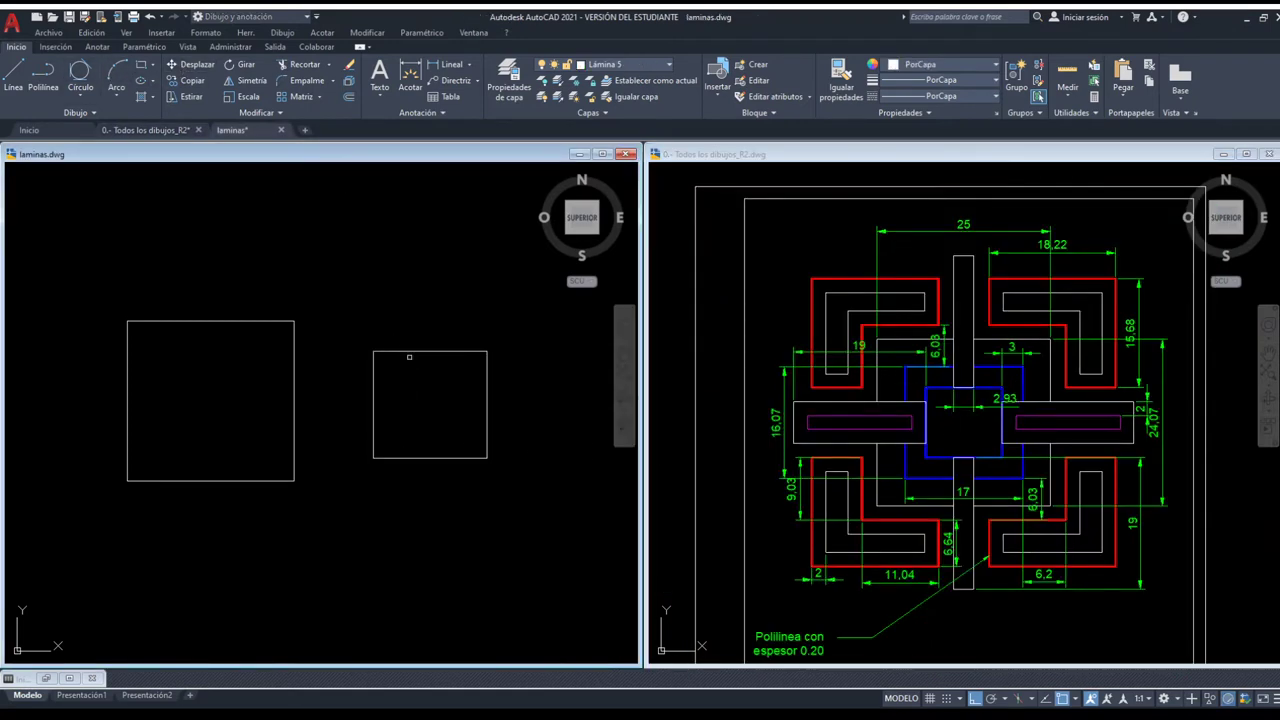
# Move the small square from its centre onto the large square's centre
pyautogui.click(412, 352)
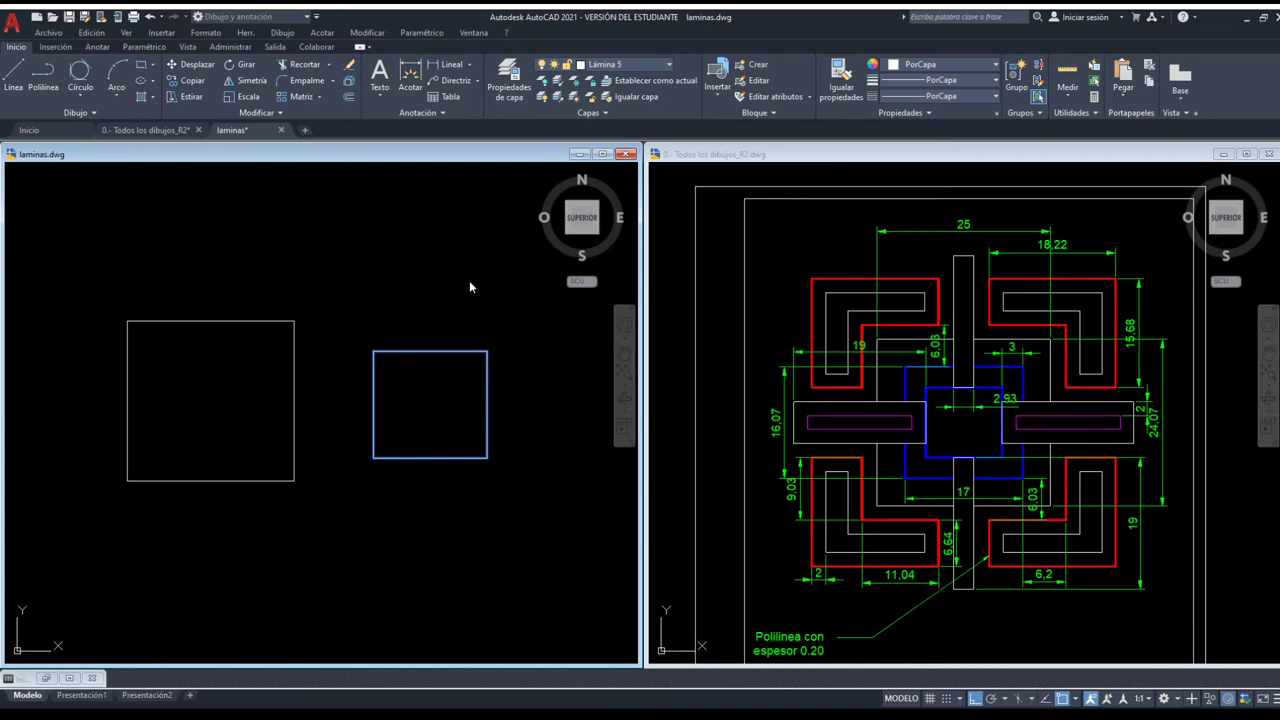
pyautogui.moveTo(414, 394); pyautogui.dragTo(415, 422)
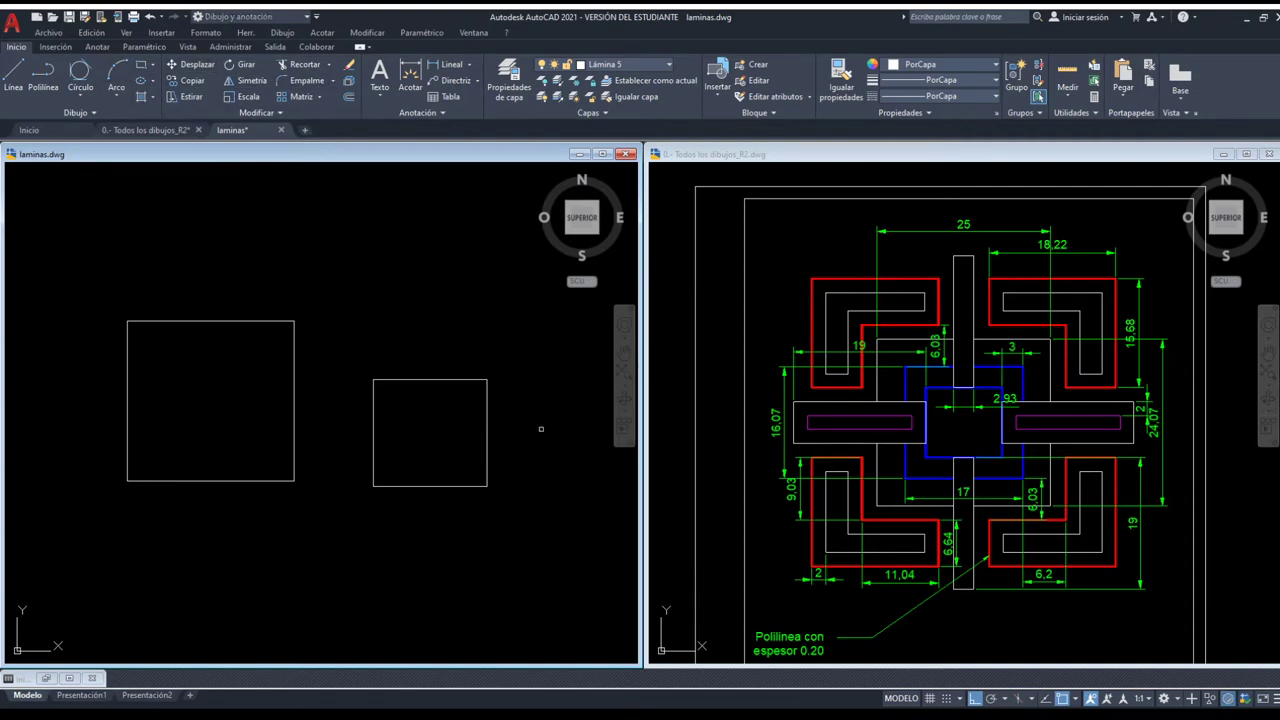
pyautogui.moveTo(542, 446); pyautogui.dragTo(466, 368)
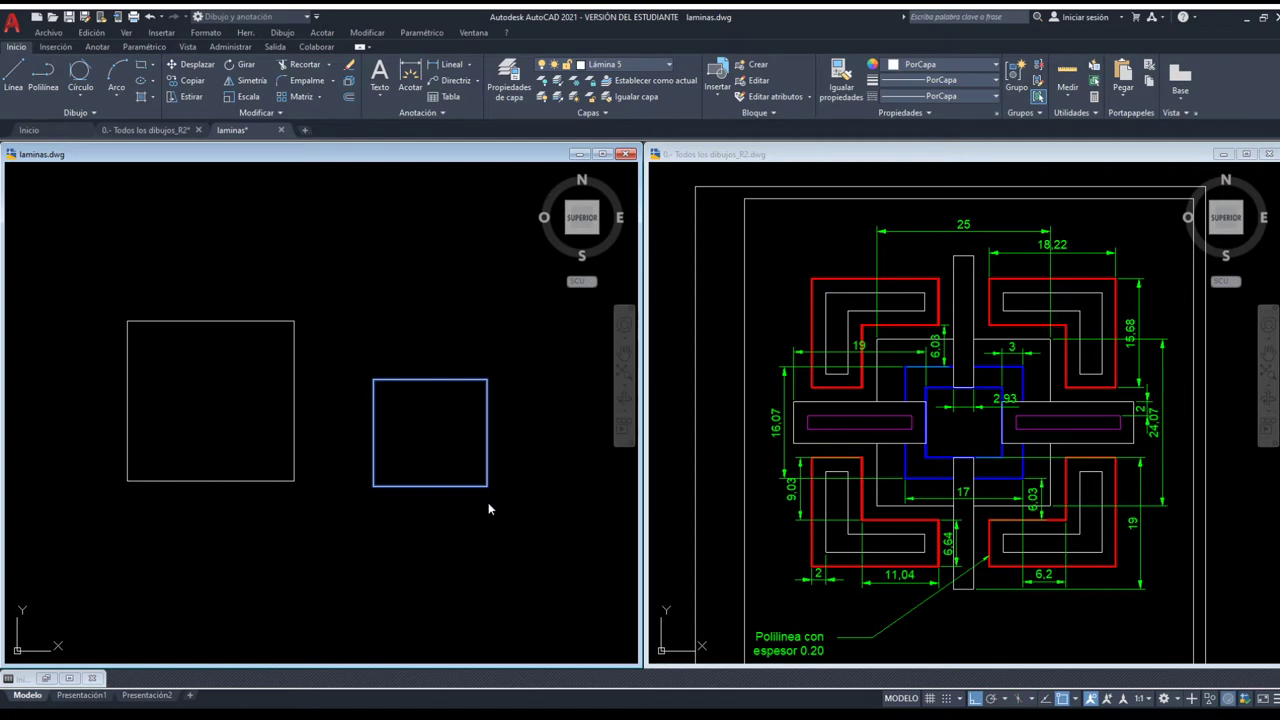
pyautogui.press('m')
pyautogui.press('Return')
pyautogui.click(430, 432)
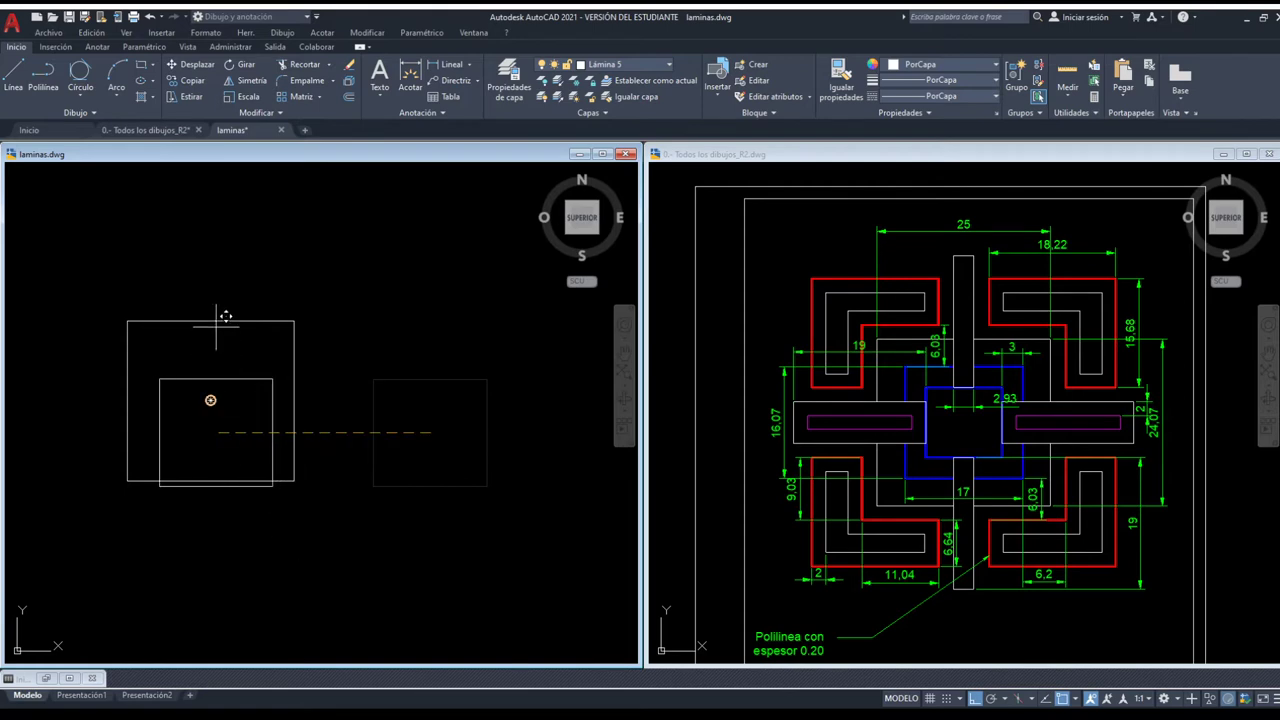
pyautogui.click(216, 398)
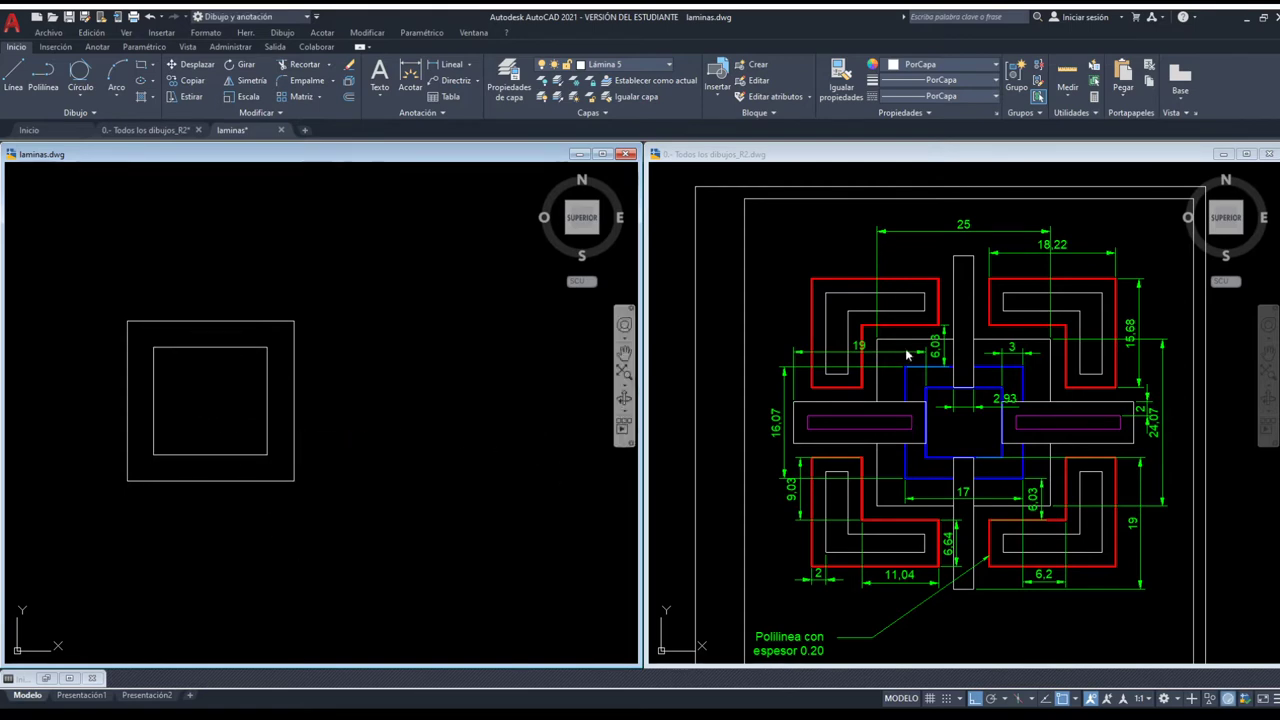
pyautogui.moveTo(468, 298); pyautogui.dragTo(428, 350)
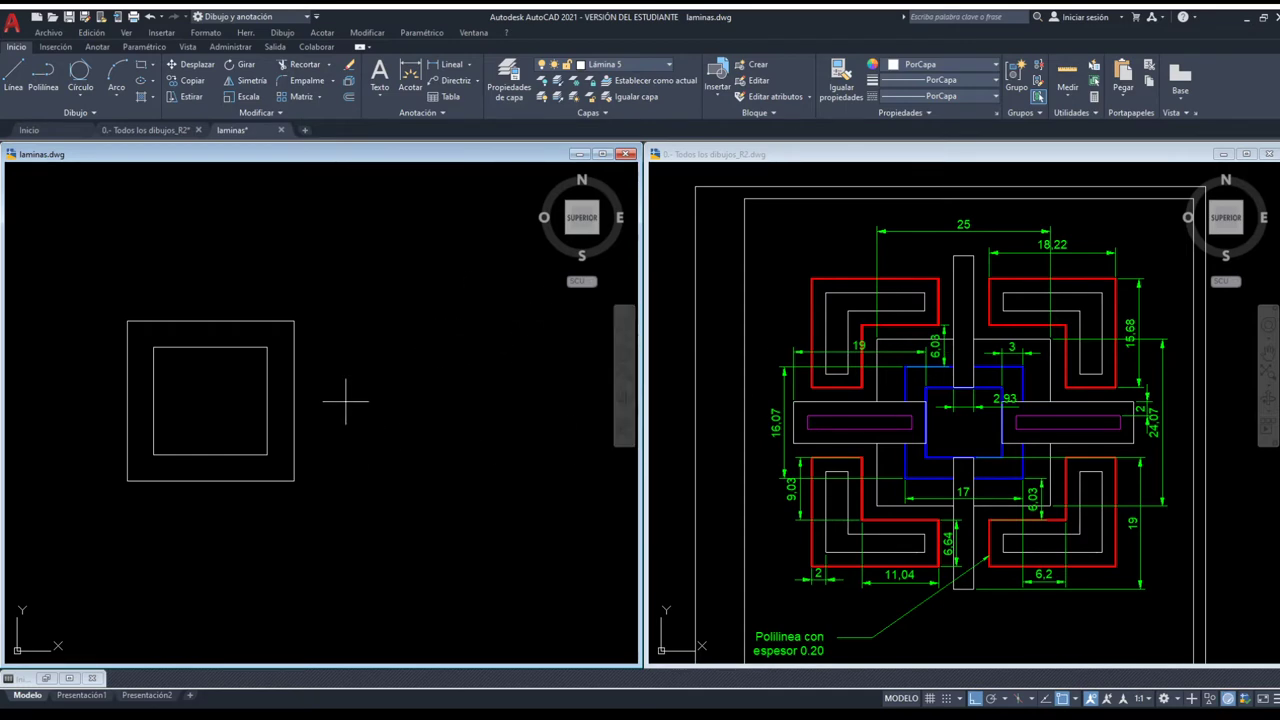
pyautogui.moveTo(348, 400); pyautogui.dragTo(259, 385)
# Recolour the inner square blue and offset it inward into a smaller concentric square
pyautogui.click(266, 400)
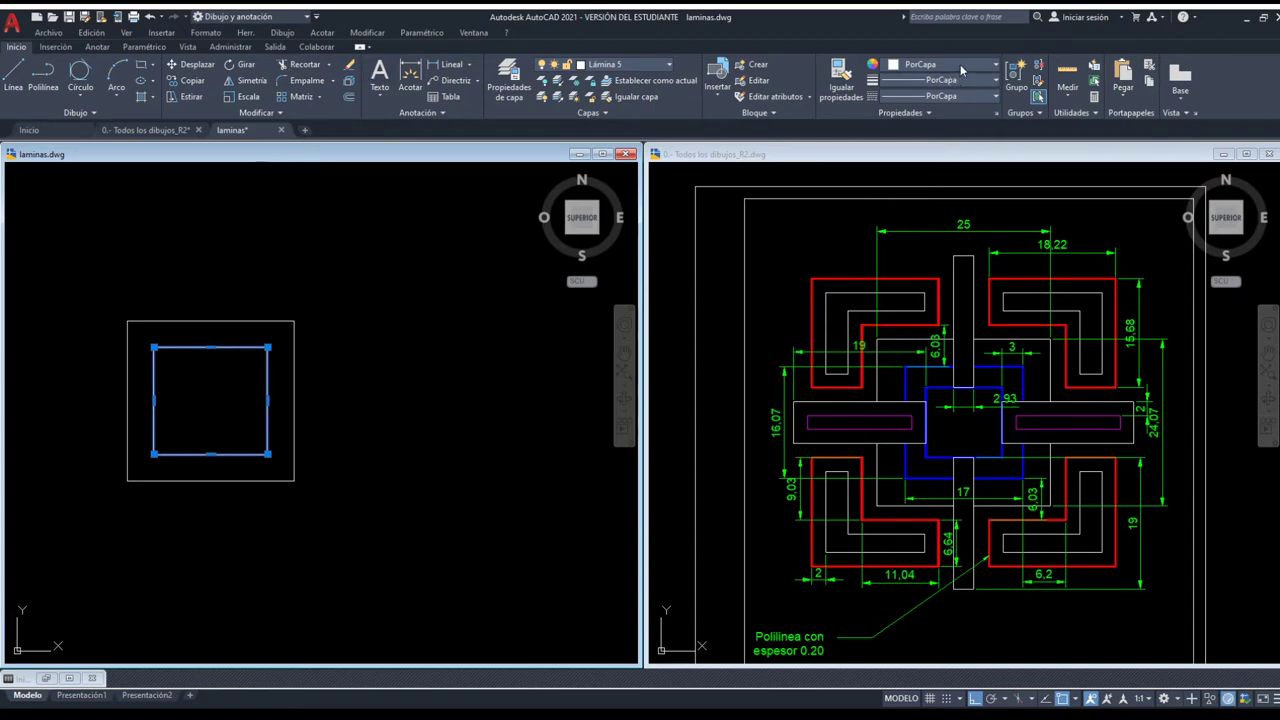
pyautogui.press('Escape')
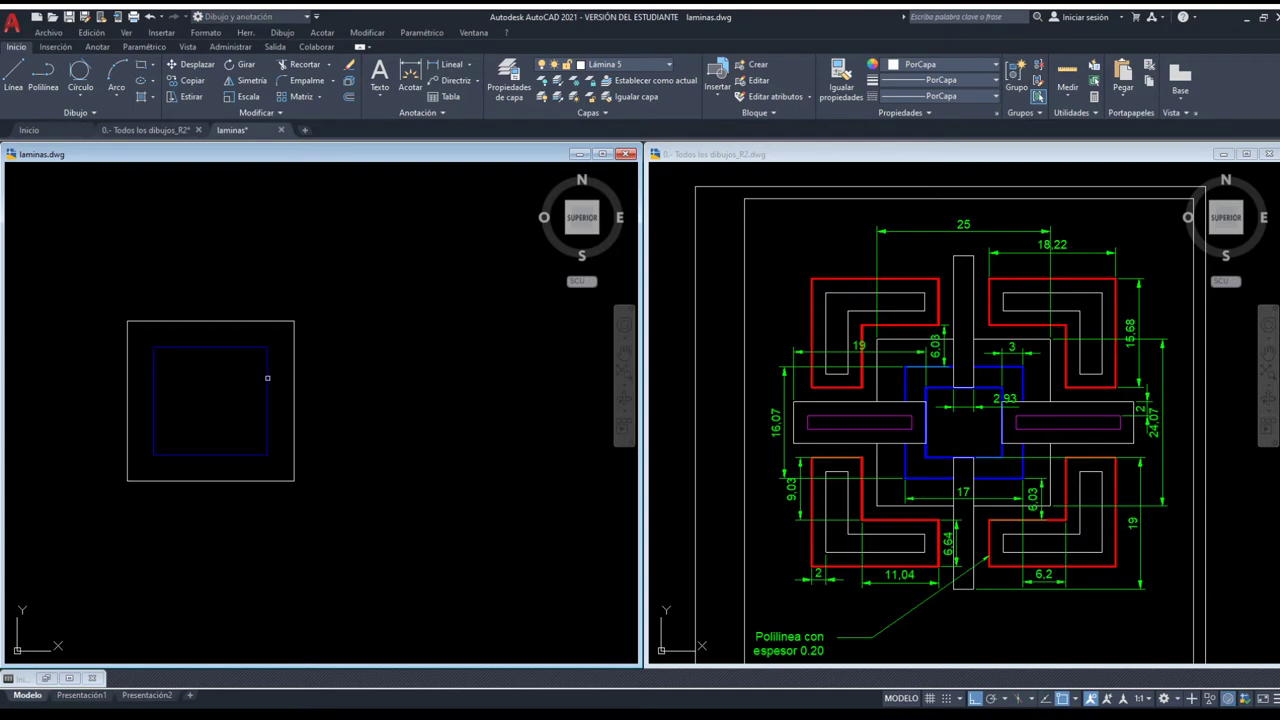
pyautogui.press('Return')
pyautogui.click(267, 379)
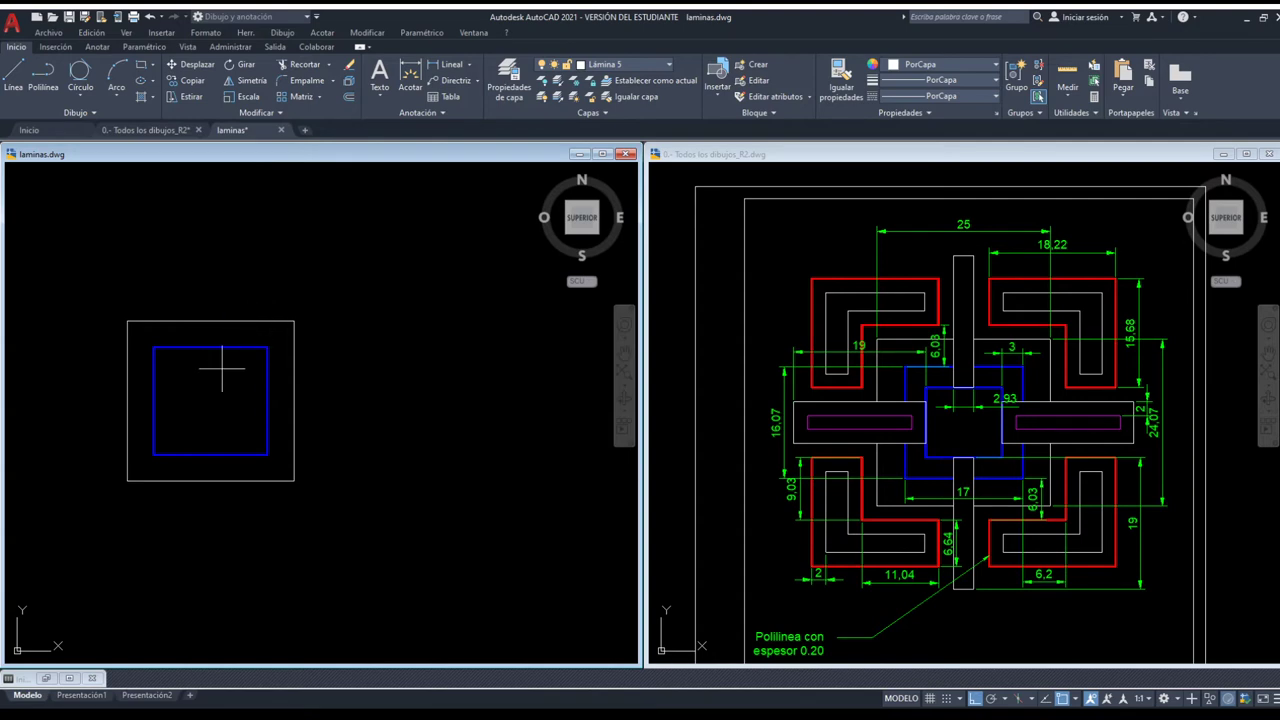
pyautogui.press('Return')
pyautogui.click(239, 352)
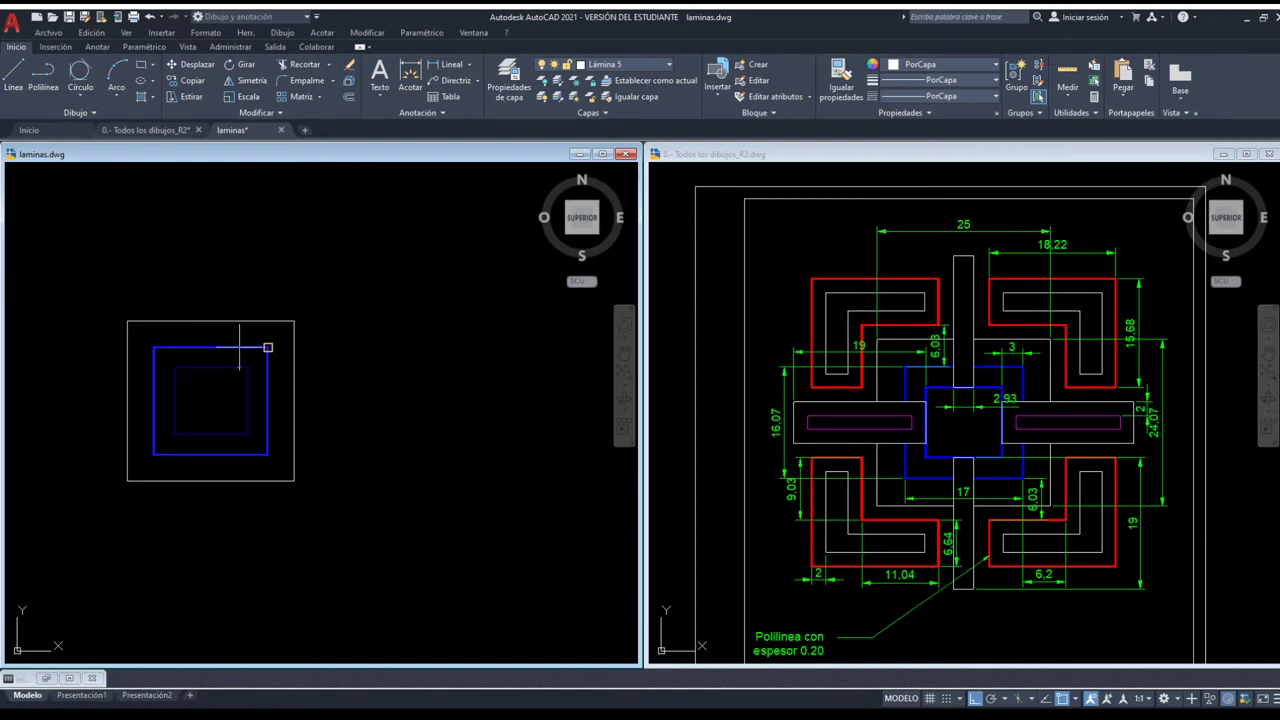
pyautogui.click(226, 388)
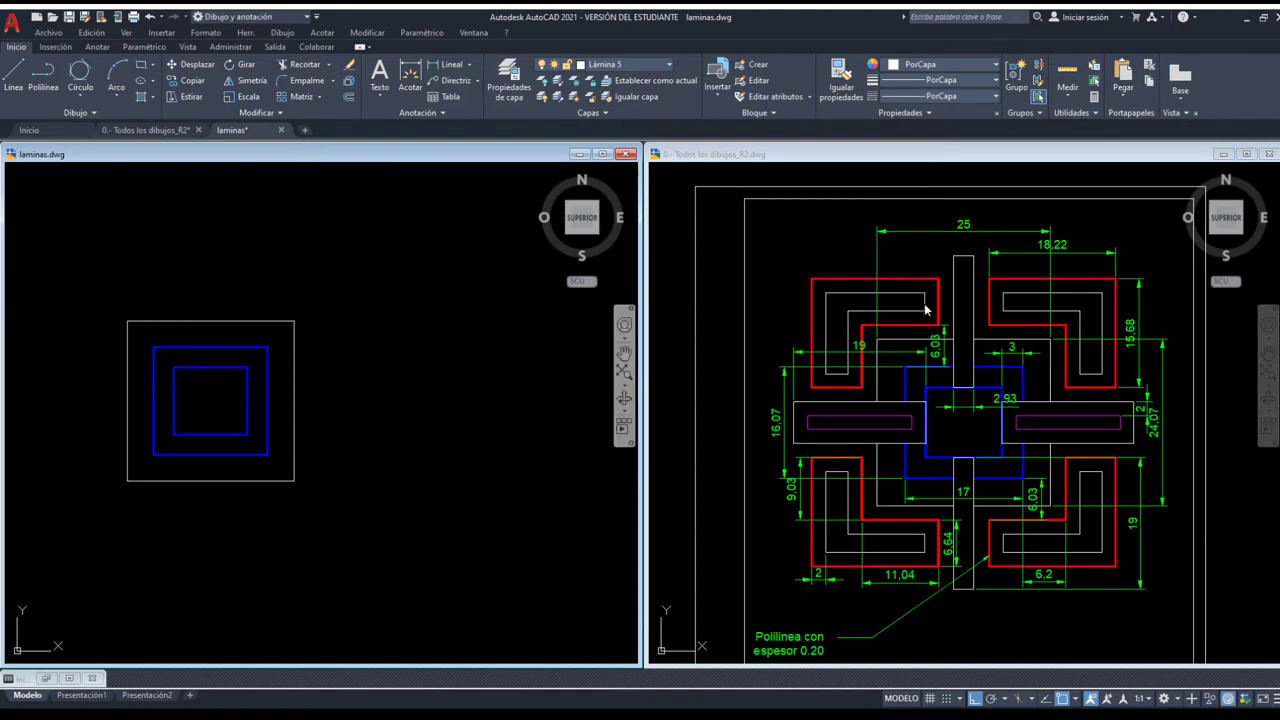
# Inspect the reference's polylines, including its inner blue rectangle
pyautogui.click(889, 338)
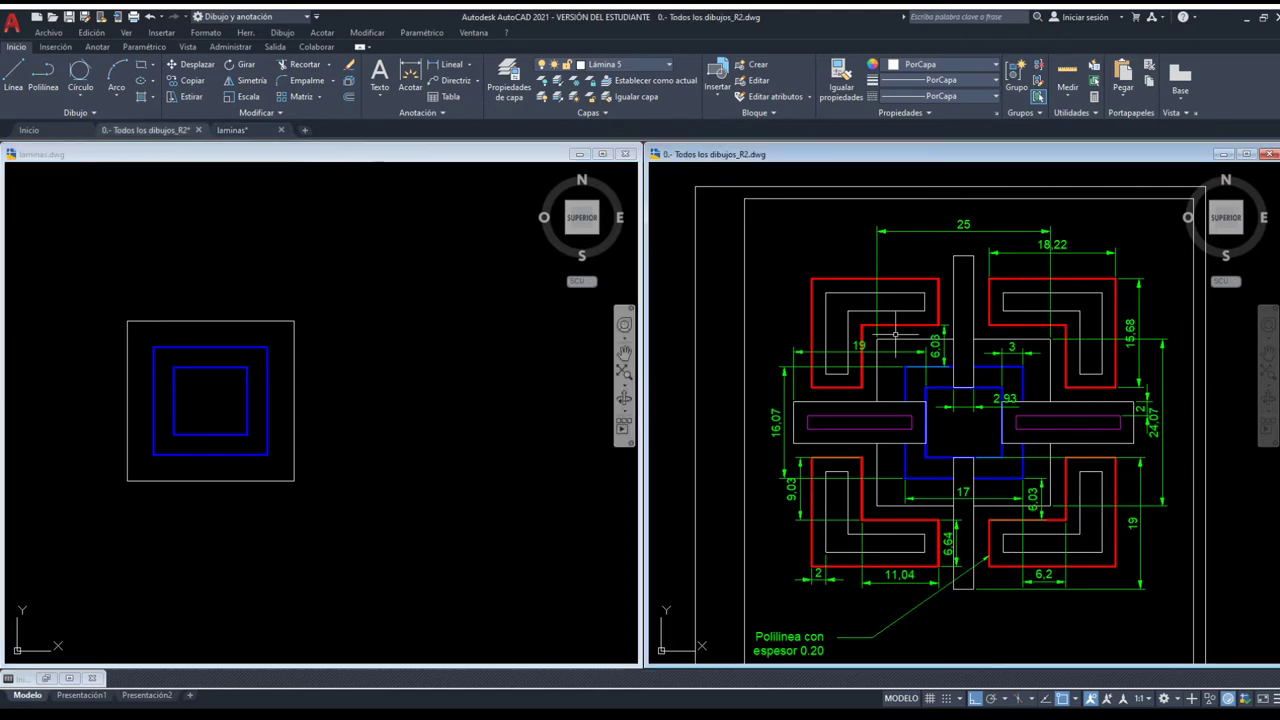
pyautogui.click(889, 339)
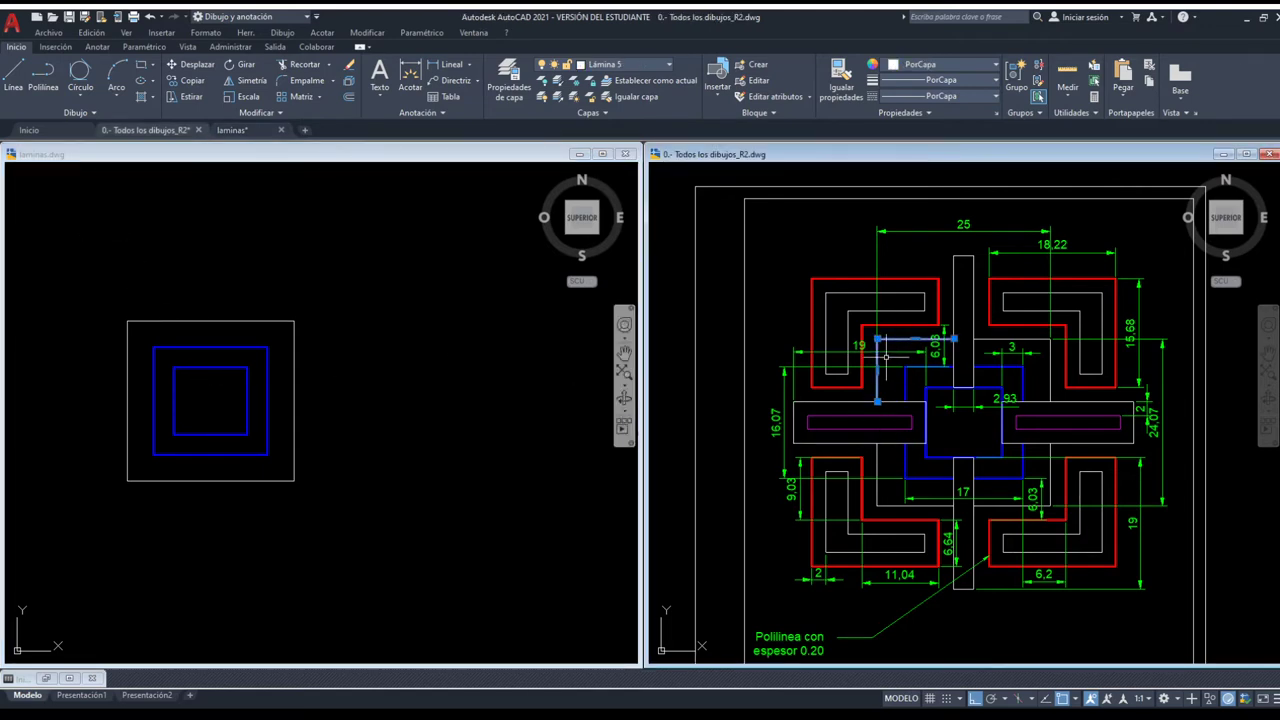
pyautogui.click(926, 452)
pyautogui.press('Escape')
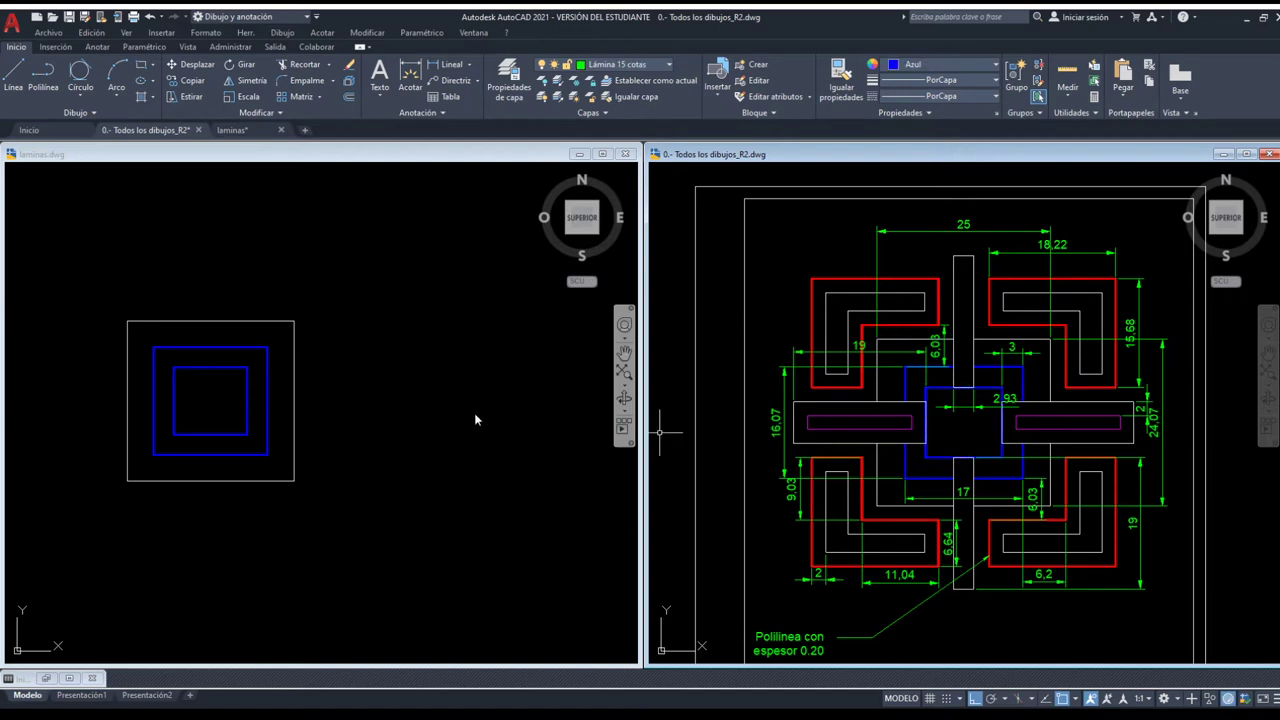
# Start a new rectangle with its first corner to the right of the squares
pyautogui.click(396, 410)
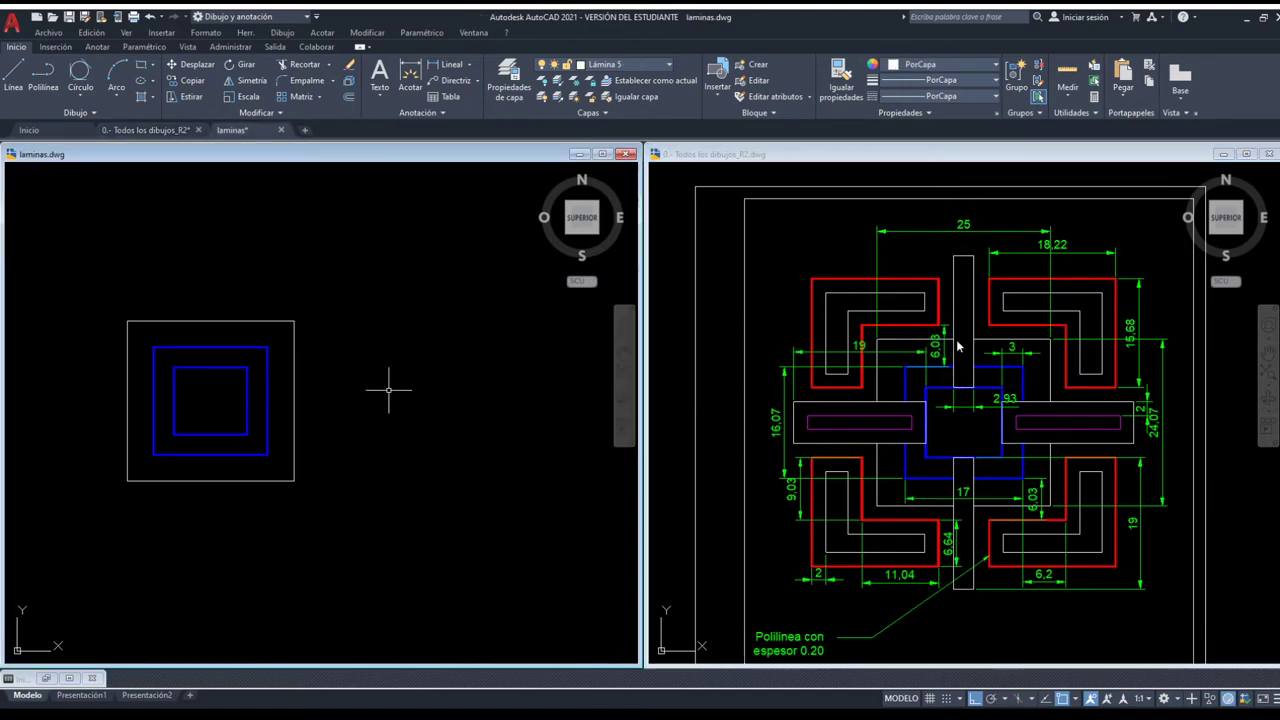
pyautogui.click(345, 310)
pyautogui.click(337, 262)
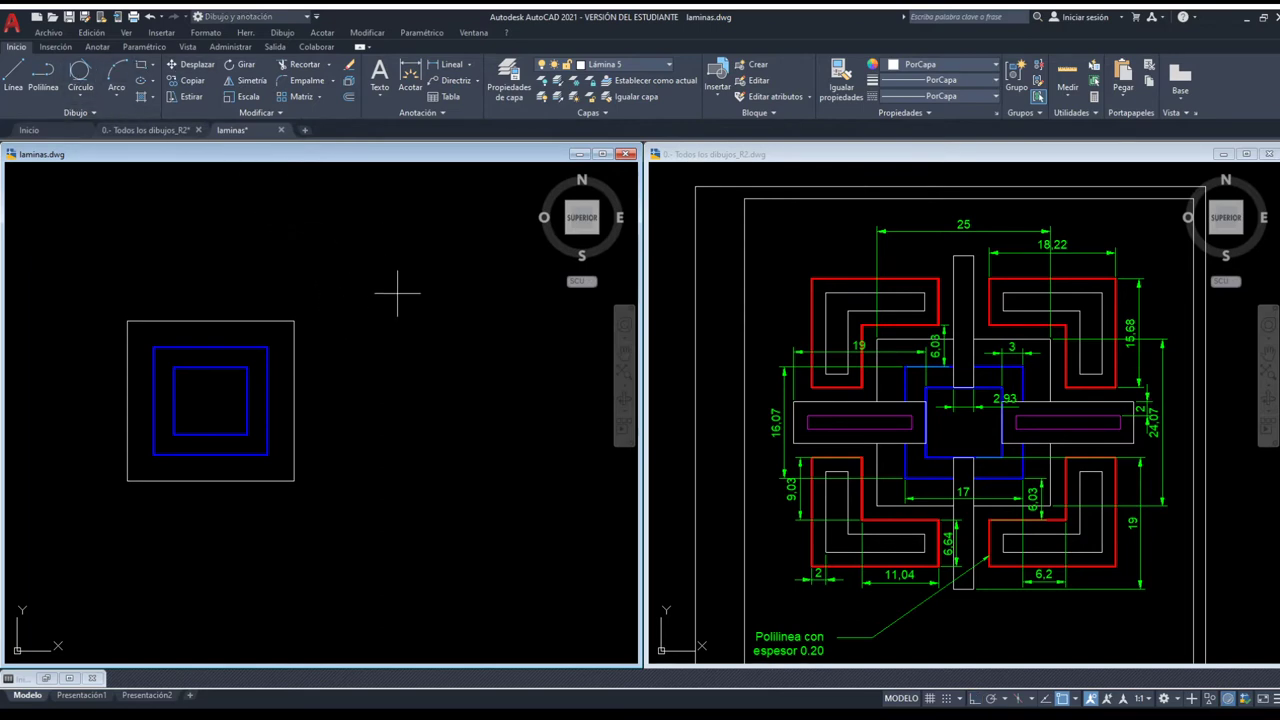
pyautogui.click(373, 402)
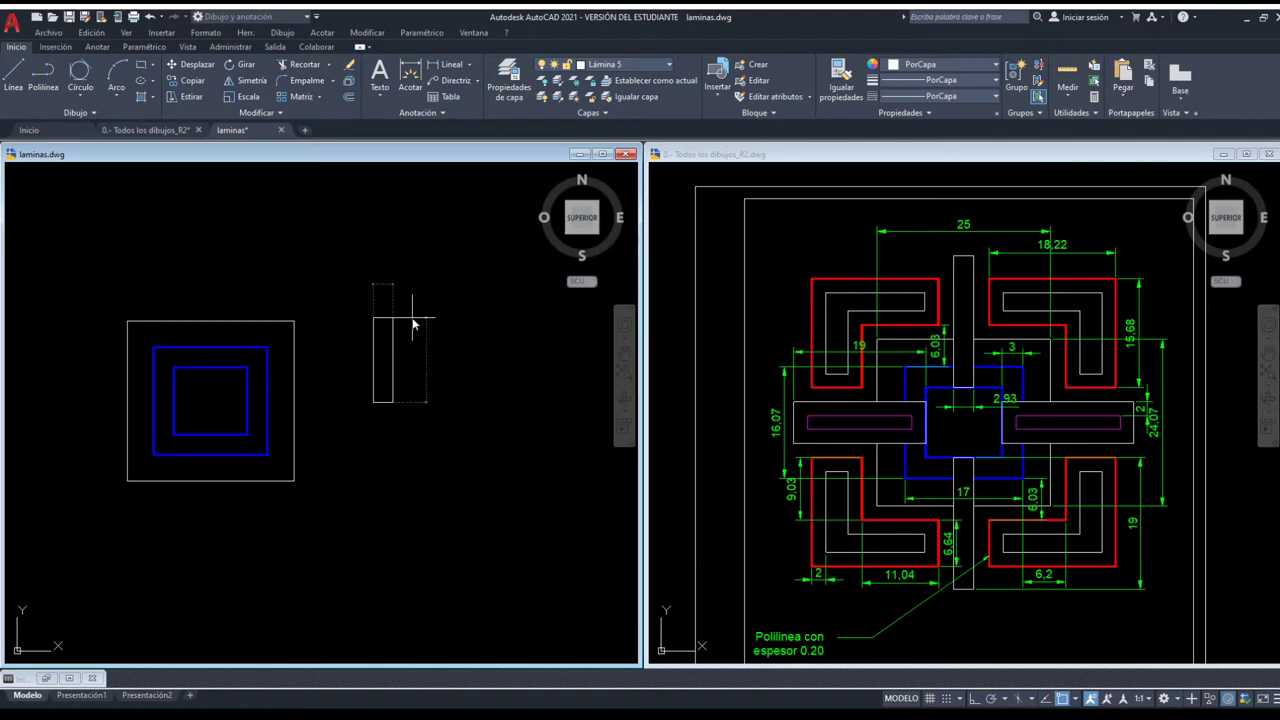
# Complete the tall narrow rectangle and move it centred over the top of the blue squares
pyautogui.click(412, 322)
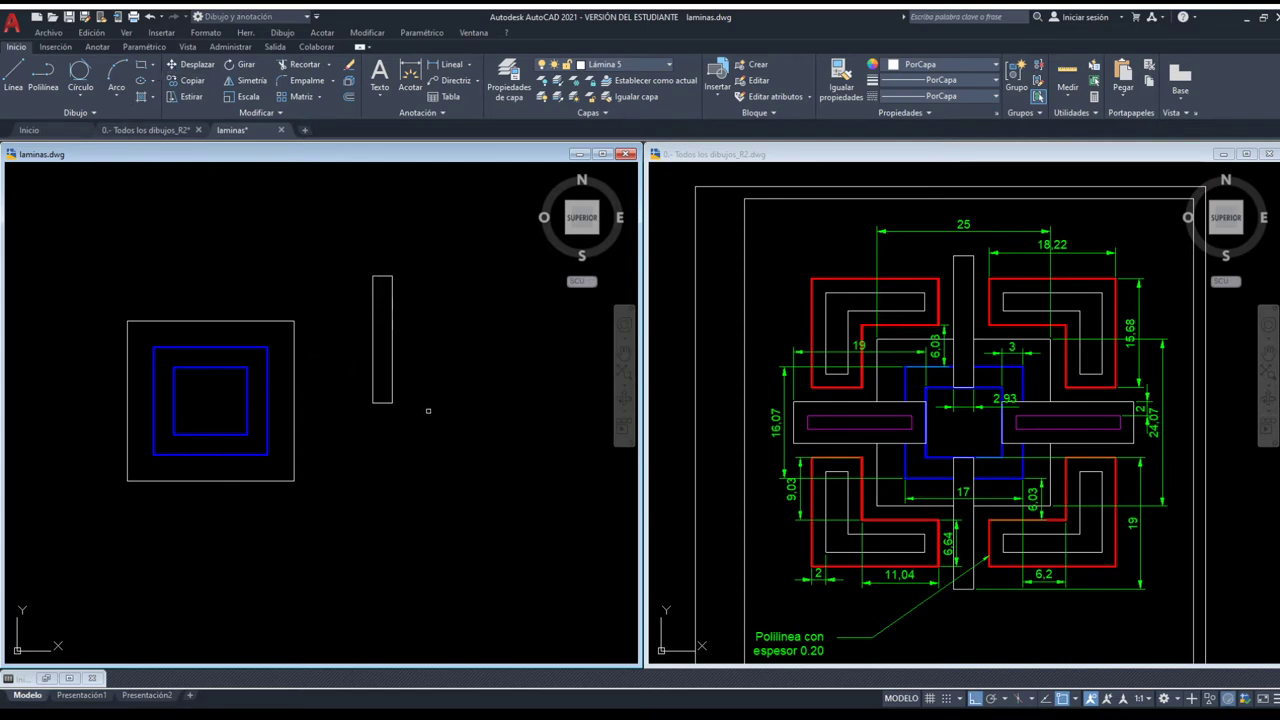
pyautogui.click(365, 374)
pyautogui.press('Return')
pyautogui.click(392, 402)
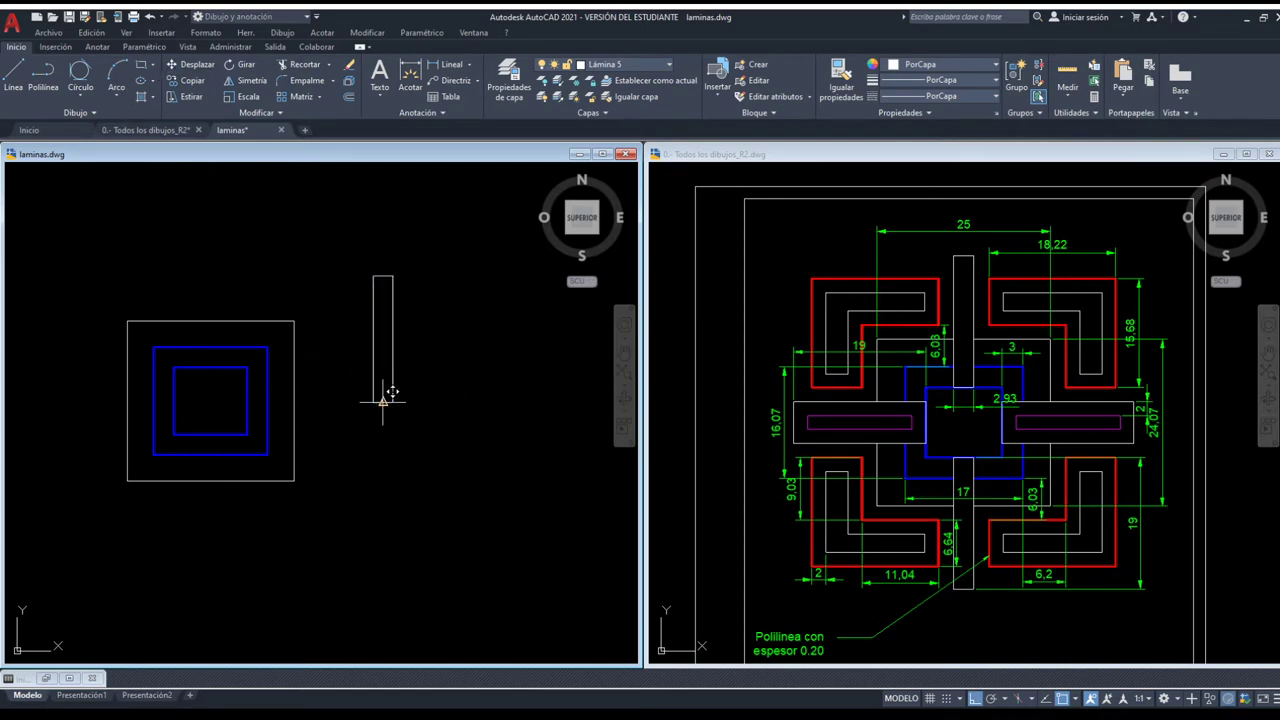
pyautogui.click(220, 367)
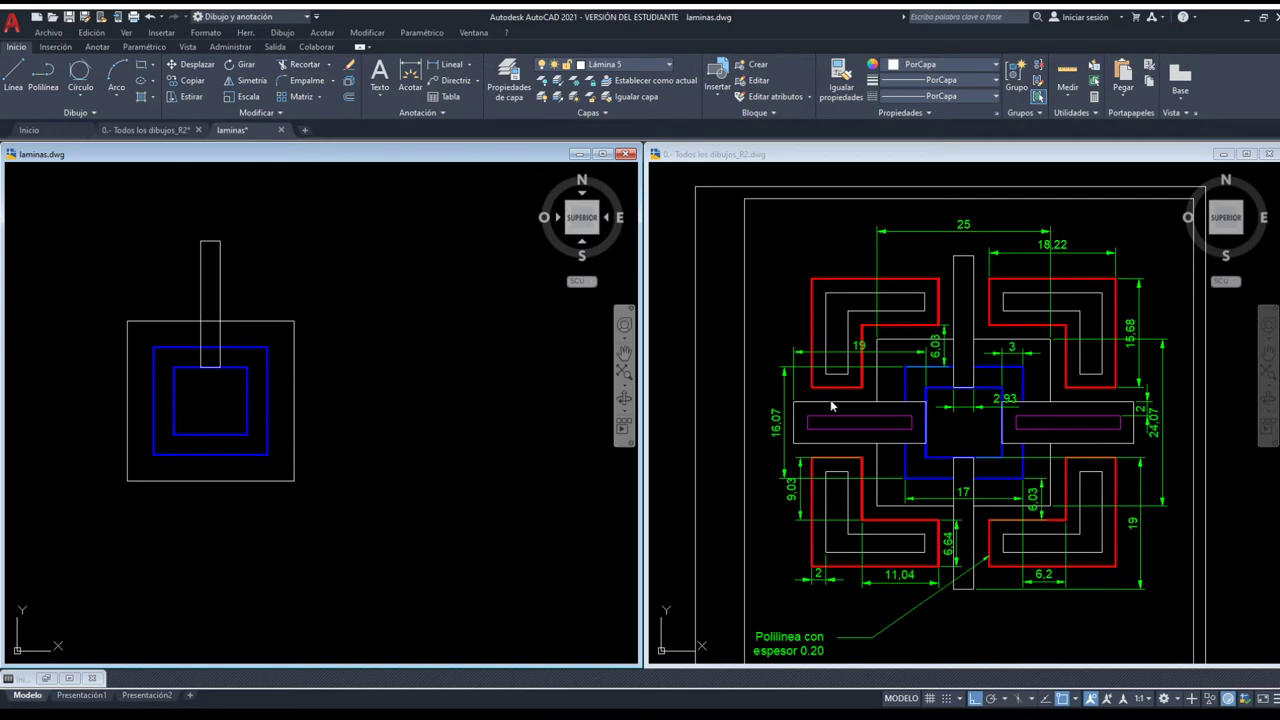
# Begin a wide horizontal bar rectangle by picking its first corner beside the squares
pyautogui.click(806, 427)
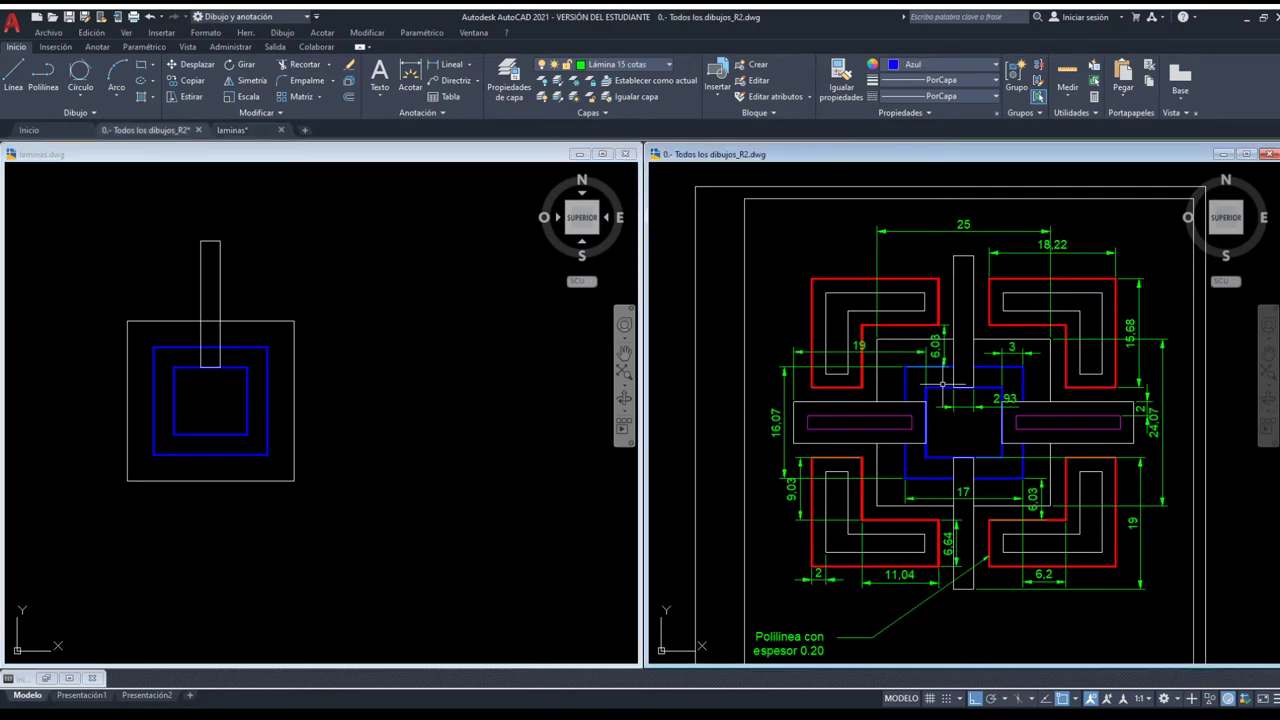
pyautogui.click(143, 68)
pyautogui.click(471, 378)
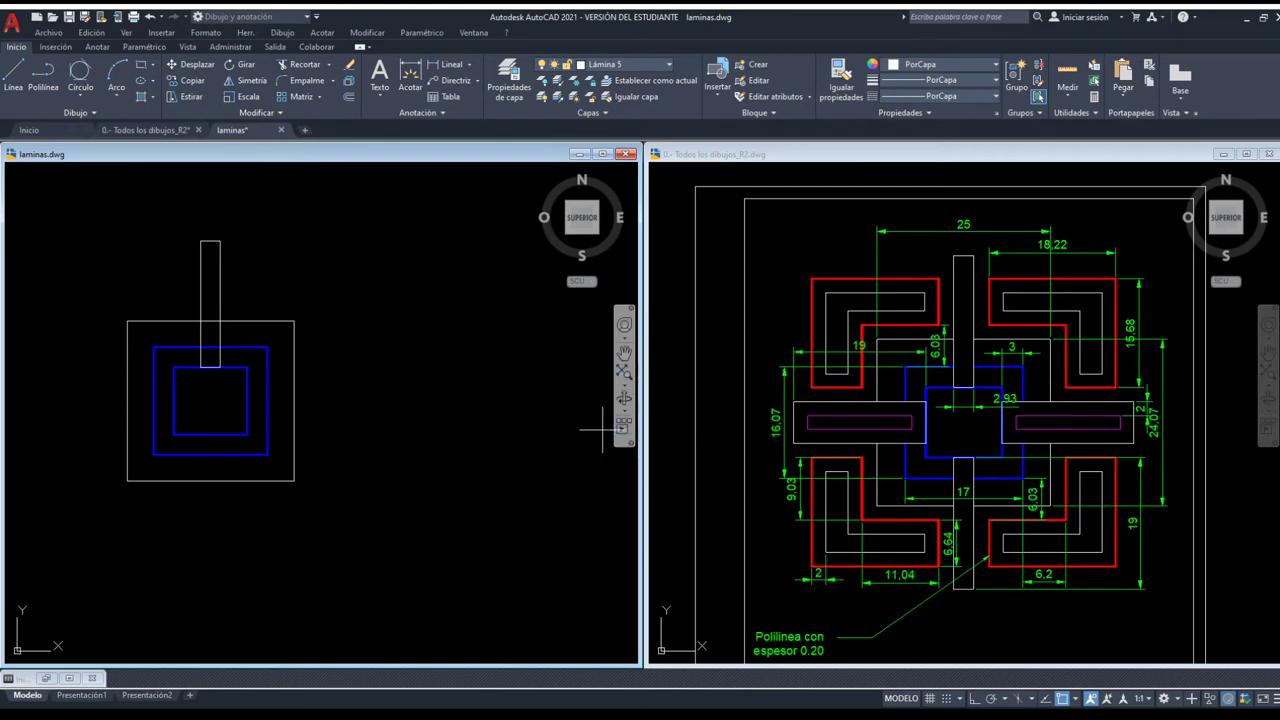
pyautogui.click(346, 400)
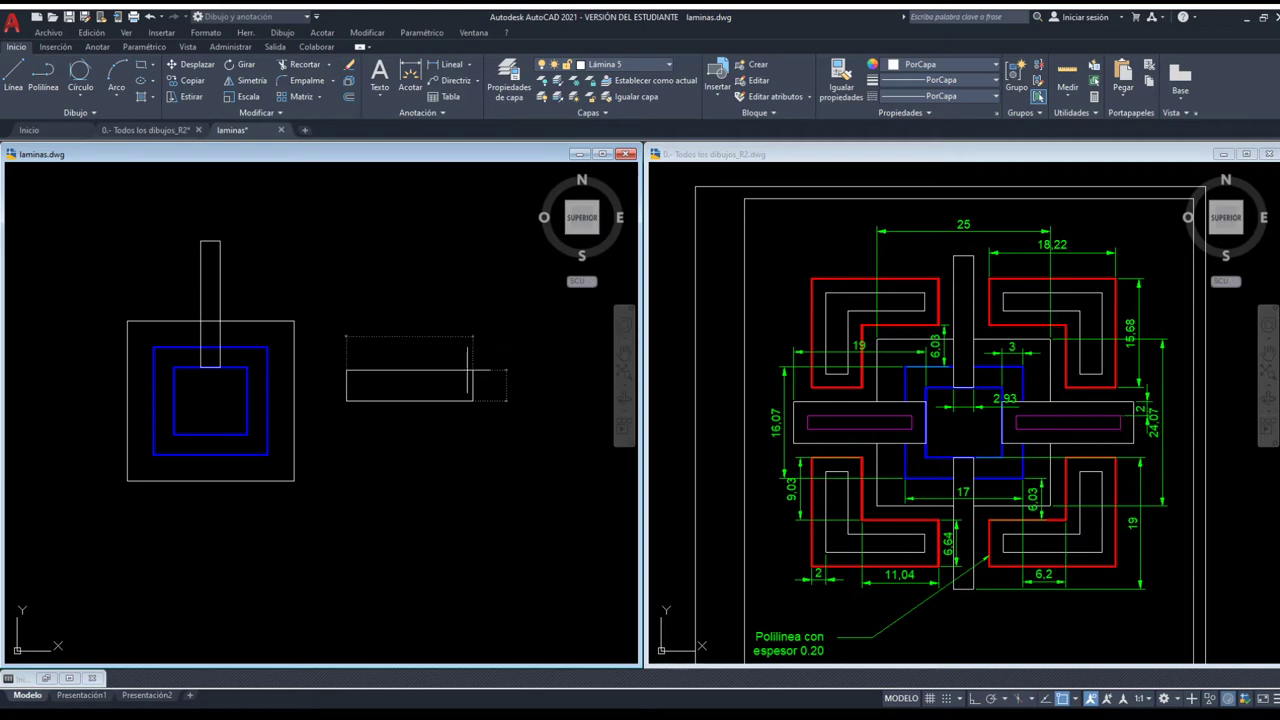
# Complete the wide bar and offset a smaller rectangle inside it
pyautogui.click(469, 362)
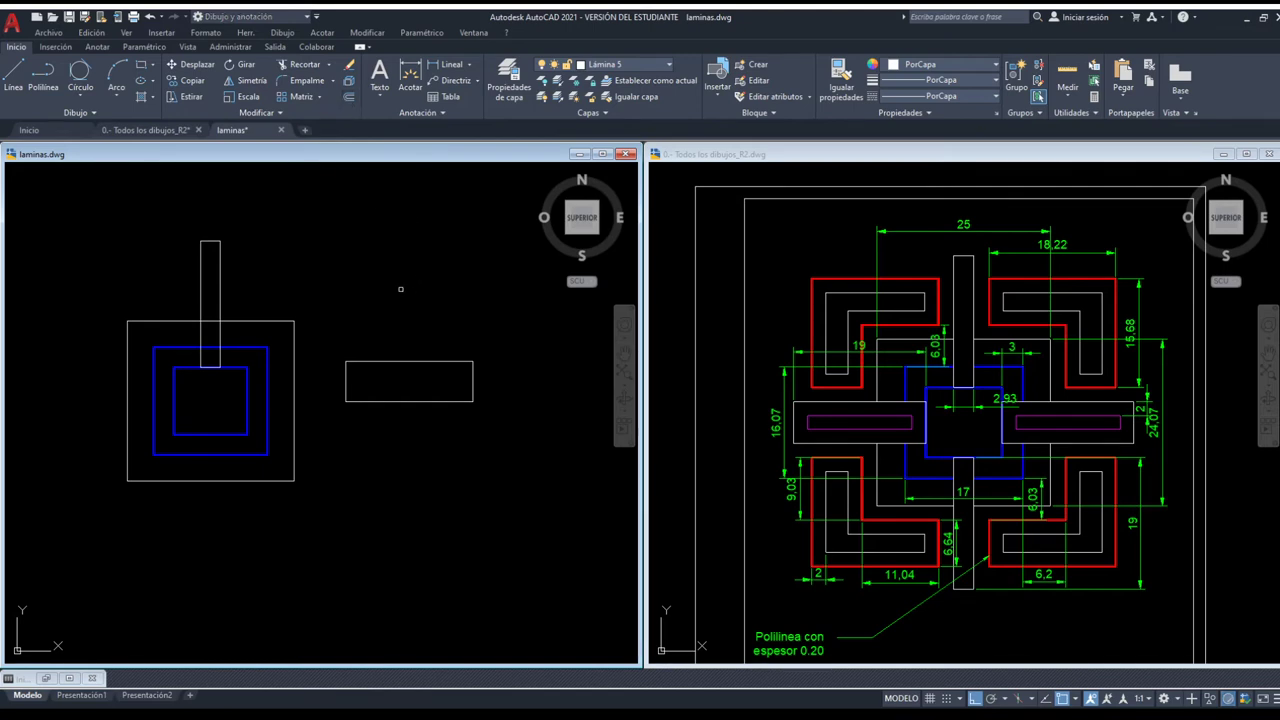
pyautogui.click(454, 363)
pyautogui.click(437, 383)
# Colour the inner rectangle 100,33,101 (magenta) and confirm its colour
pyautogui.click(412, 375)
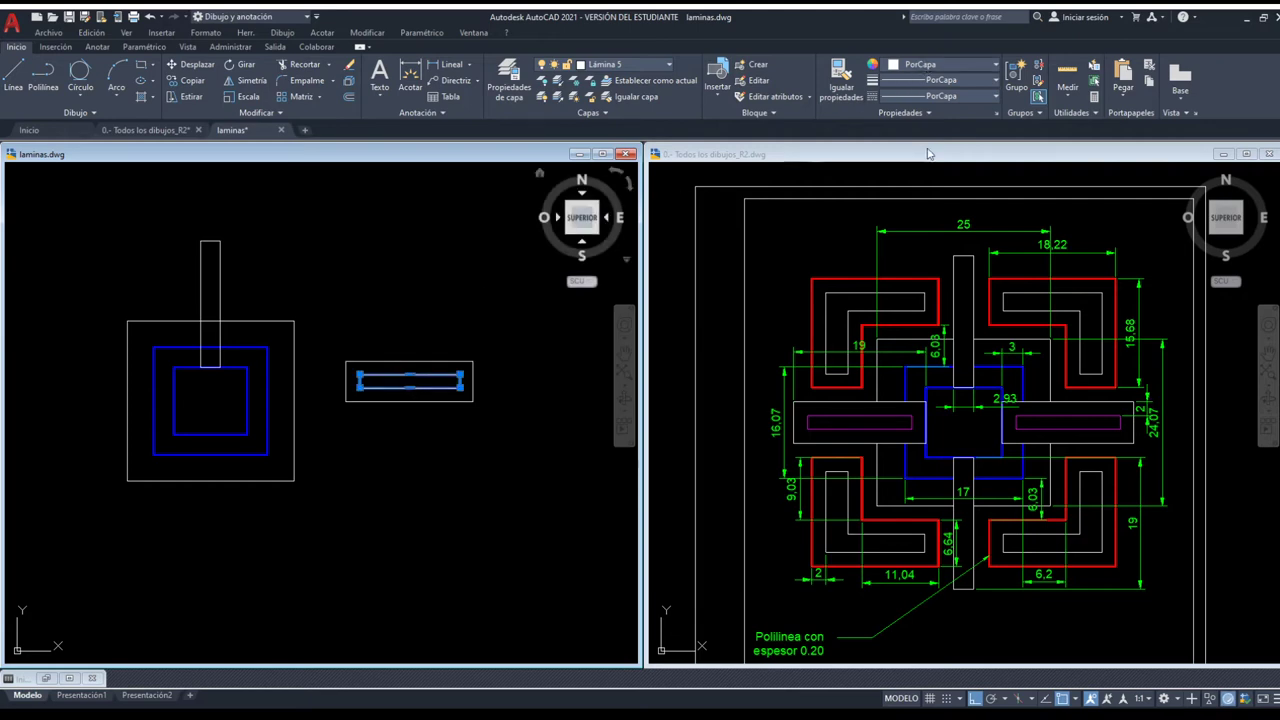
pyautogui.press('Escape')
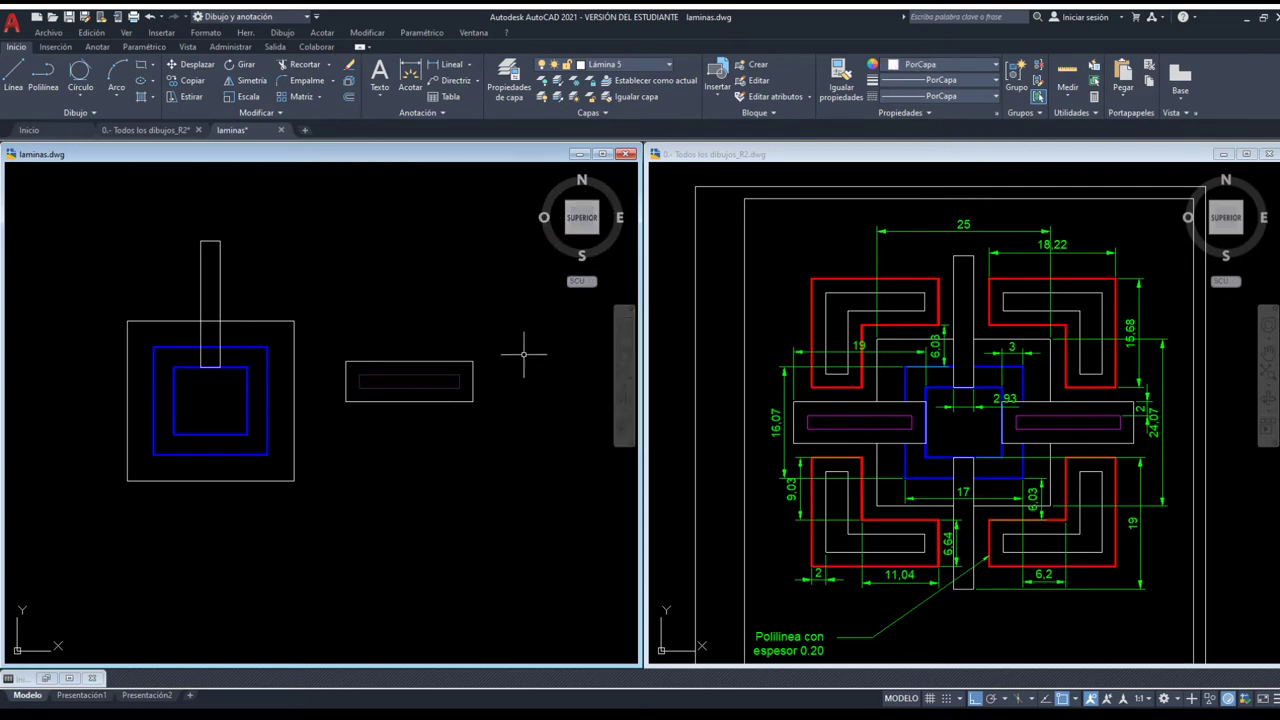
pyautogui.click(445, 382)
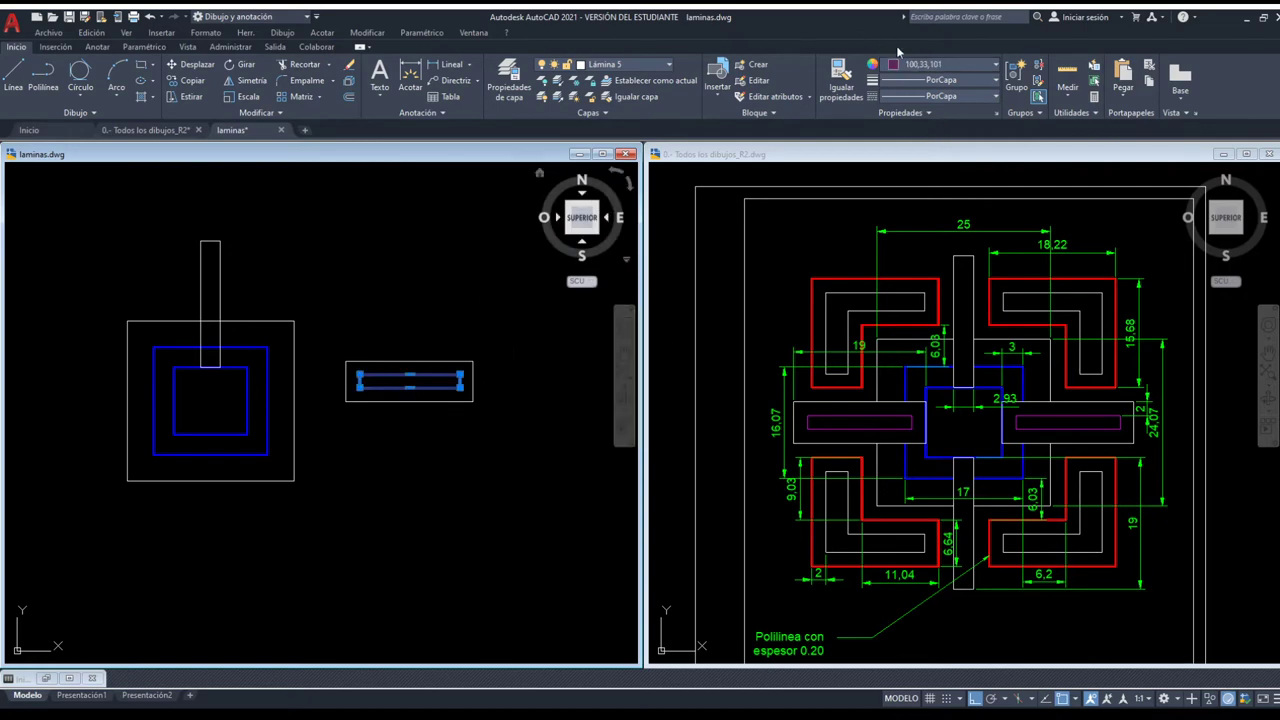
pyautogui.press('Escape')
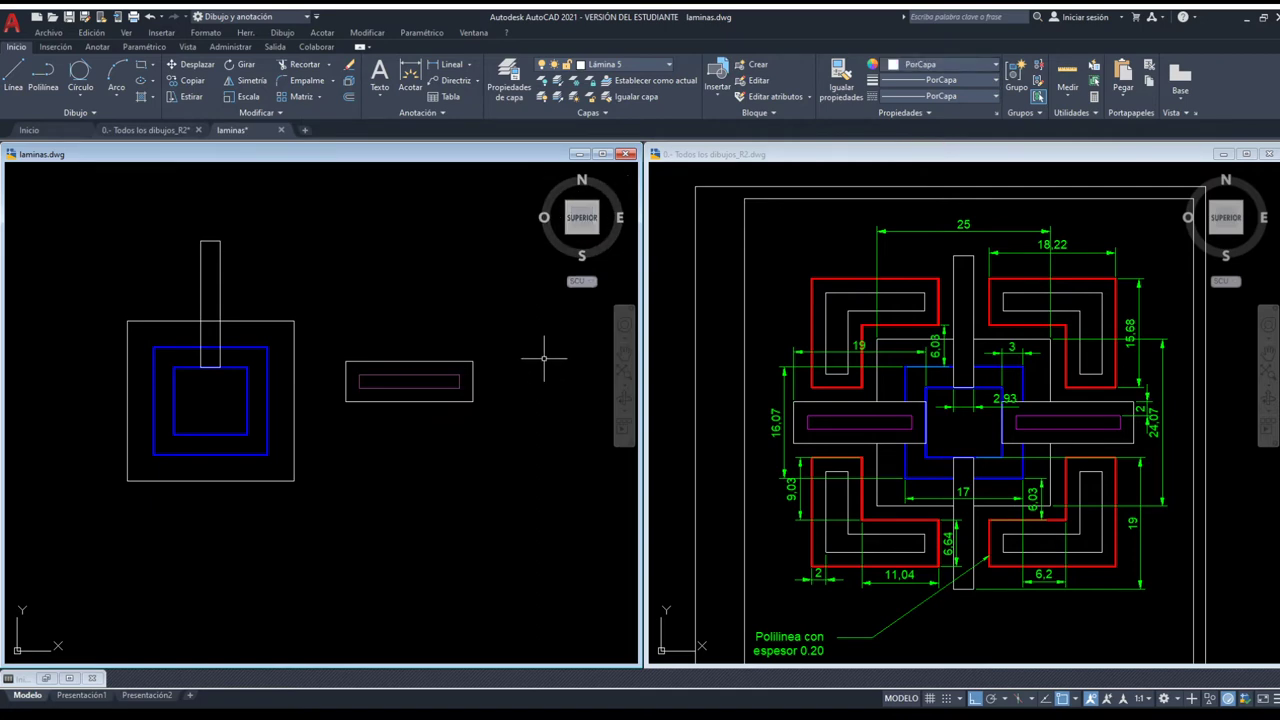
# Move the wide bar and its magenta slot together across the squares' right side
pyautogui.click(516, 436)
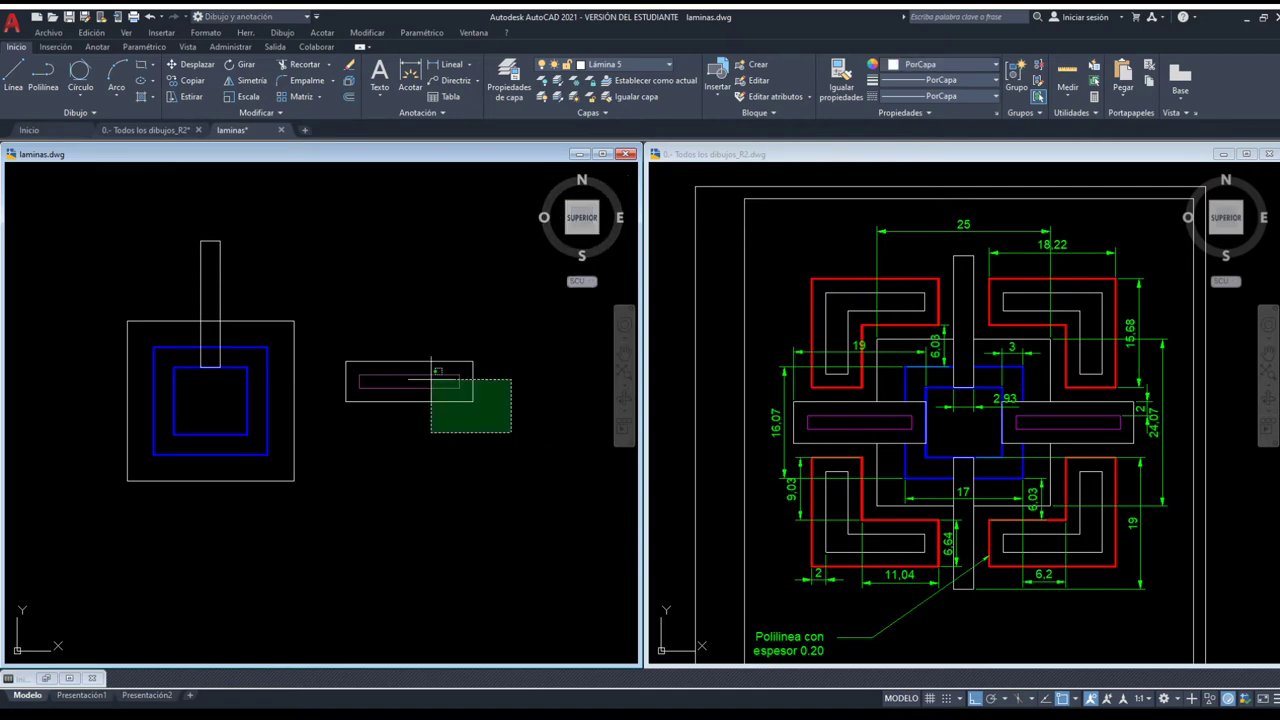
pyautogui.click(333, 339)
pyautogui.moveTo(347, 381); pyautogui.dragTo(251, 402)
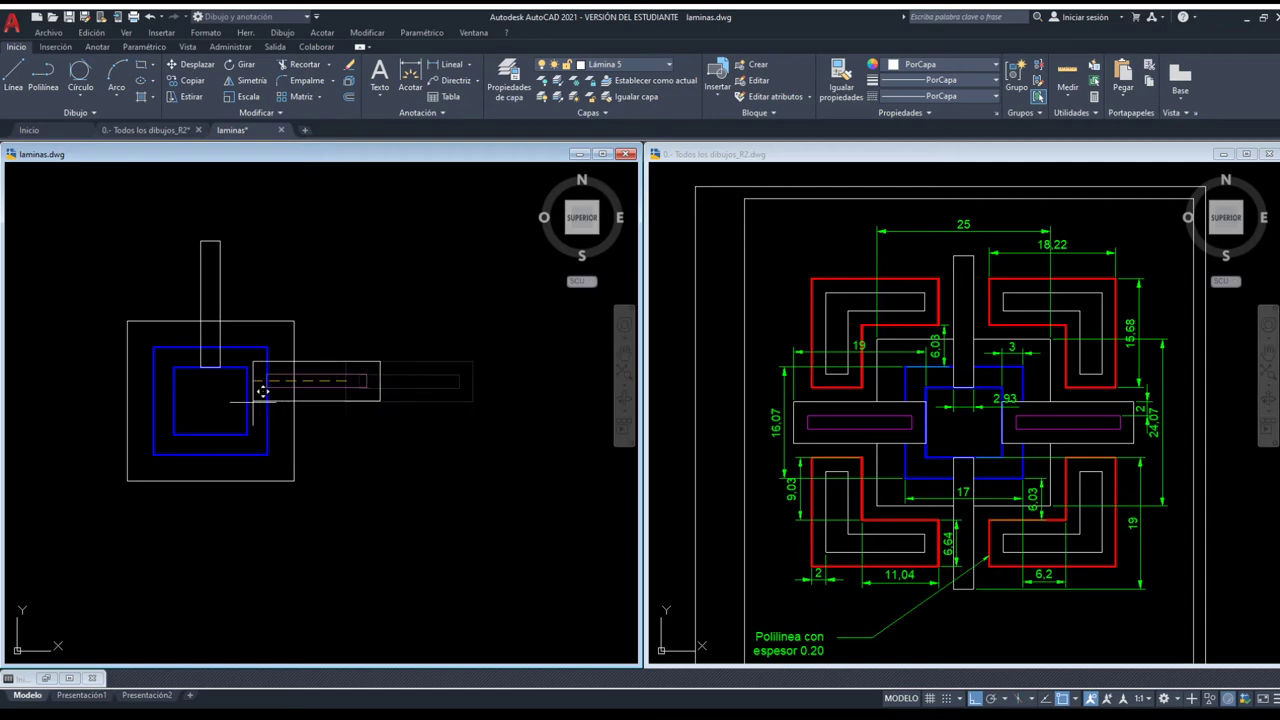
pyautogui.click(251, 402)
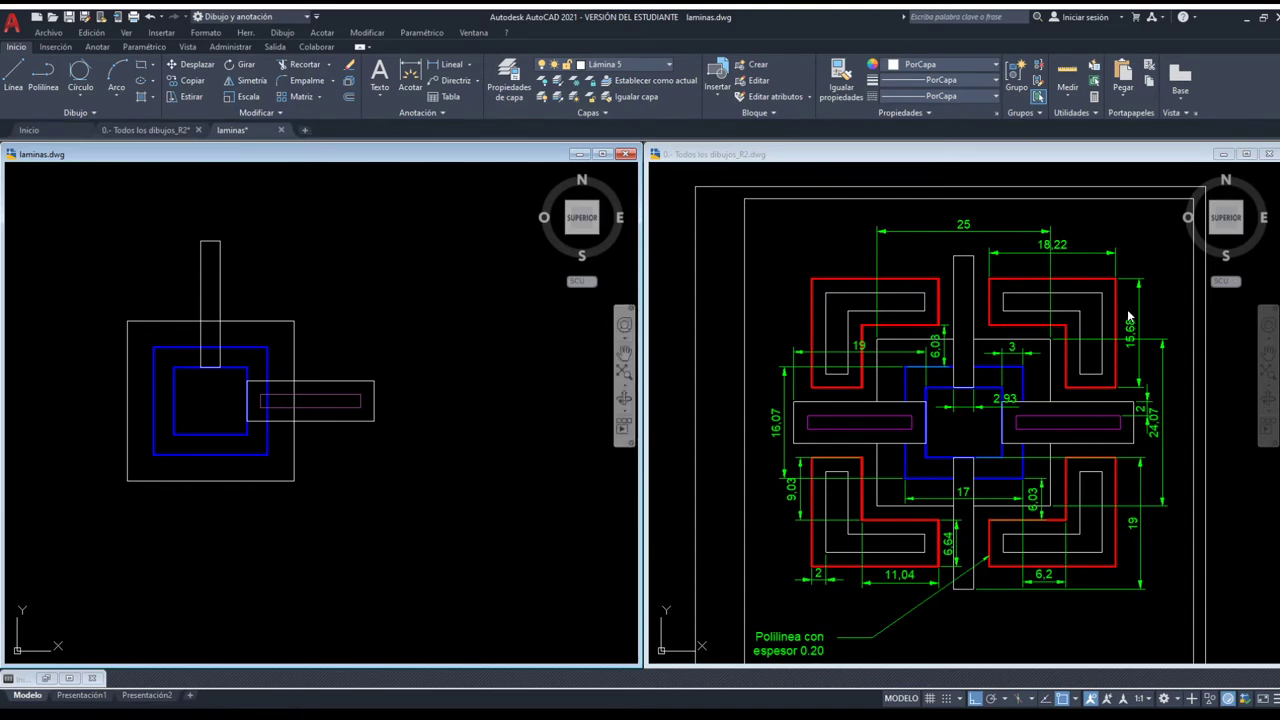
pyautogui.moveTo(424, 298); pyautogui.dragTo(406, 318, button='middle')
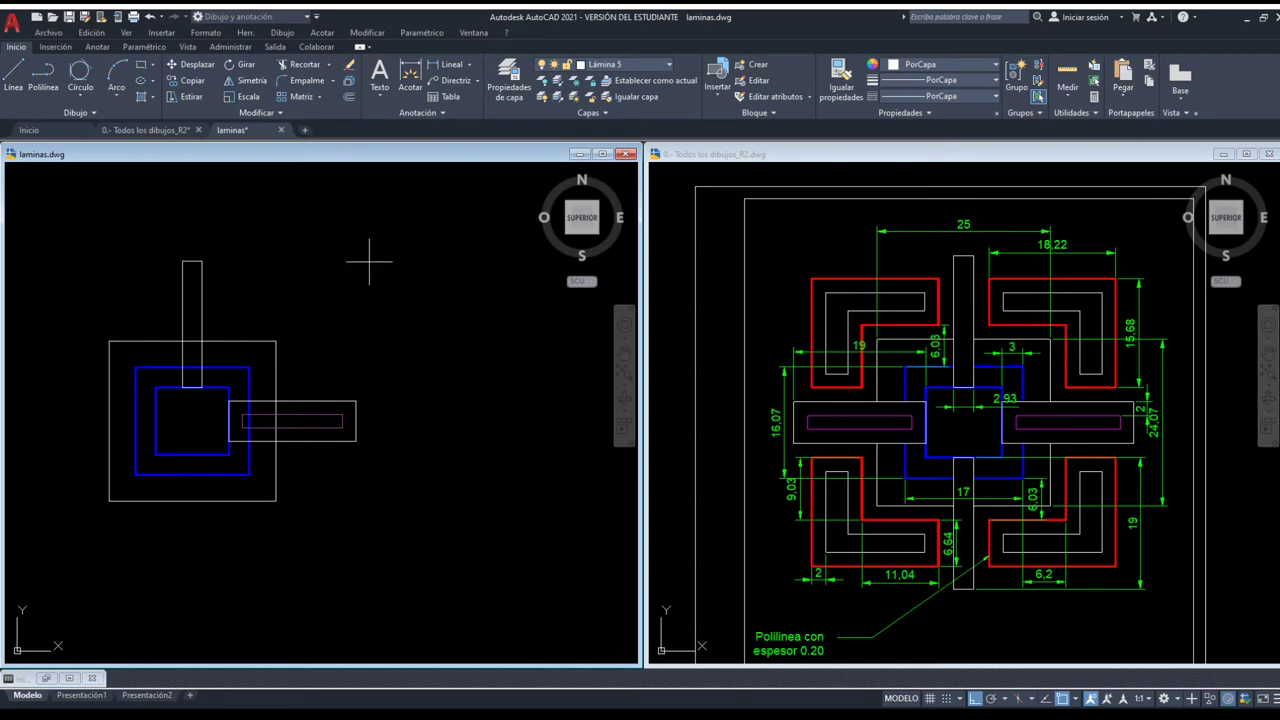
# Draw a closed L-shaped polyline at the upper right and offset a copy inward
pyautogui.click(479, 358)
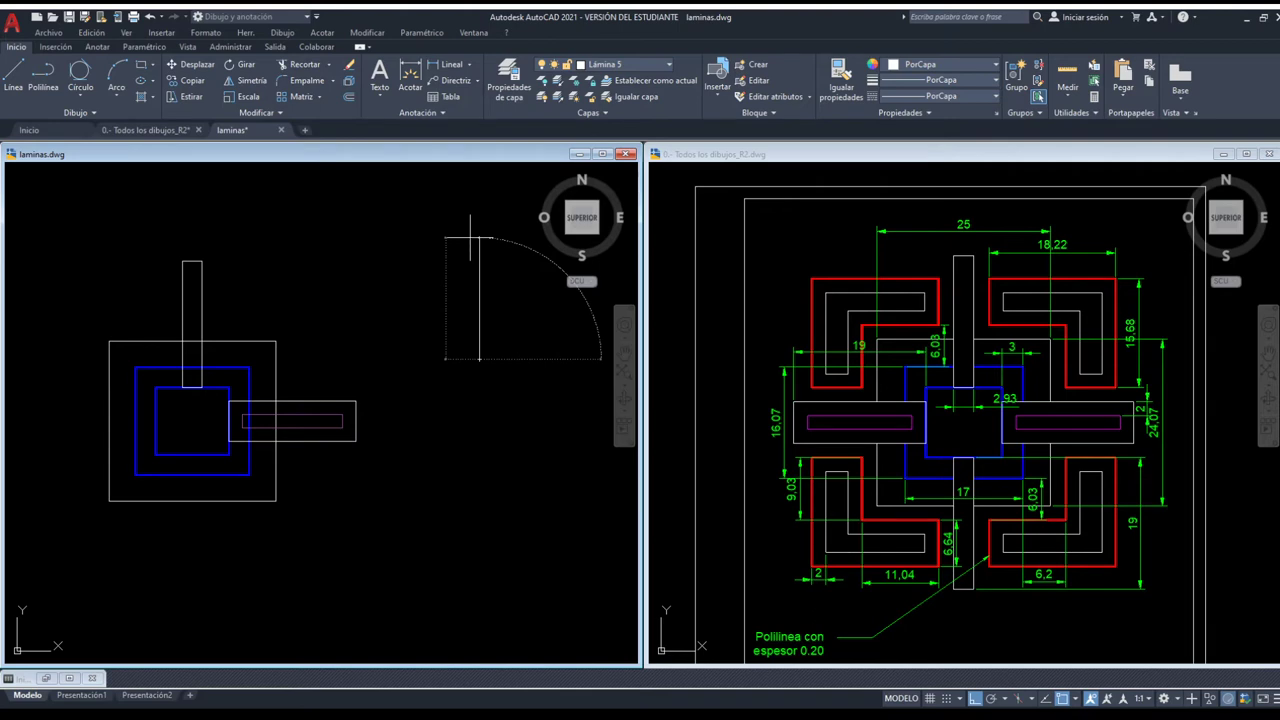
pyautogui.click(470, 253)
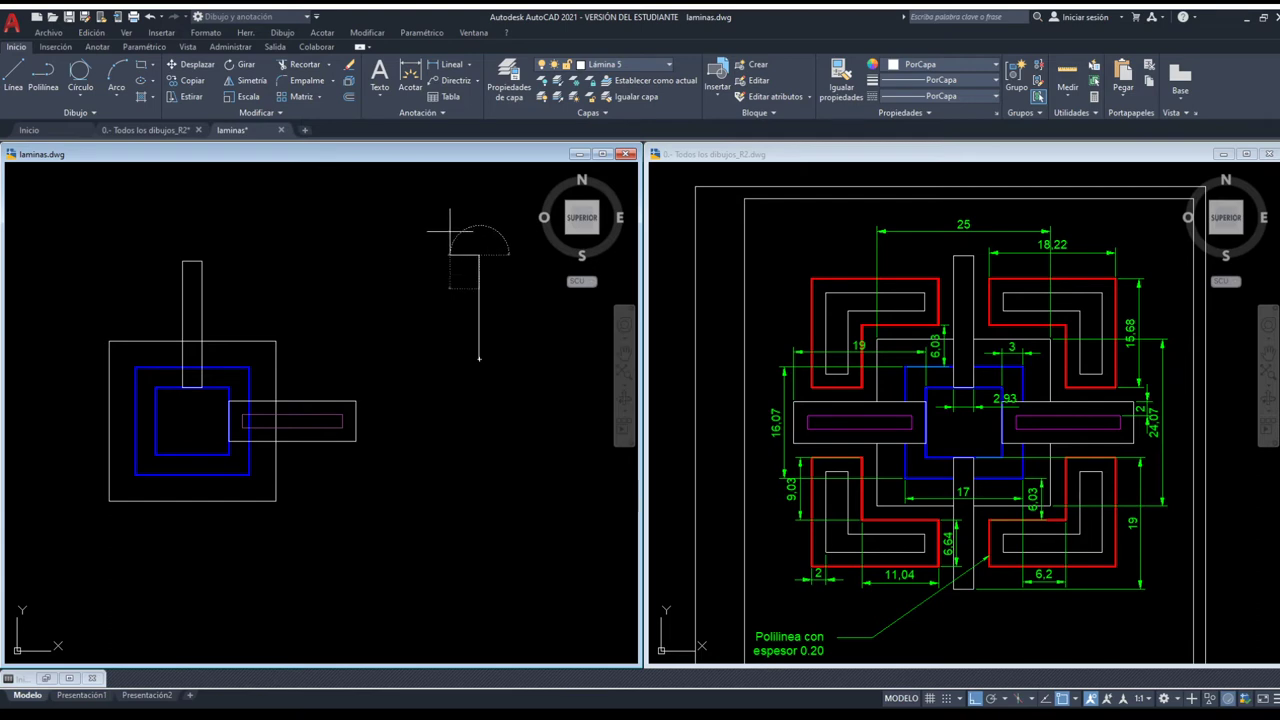
pyautogui.click(369, 246)
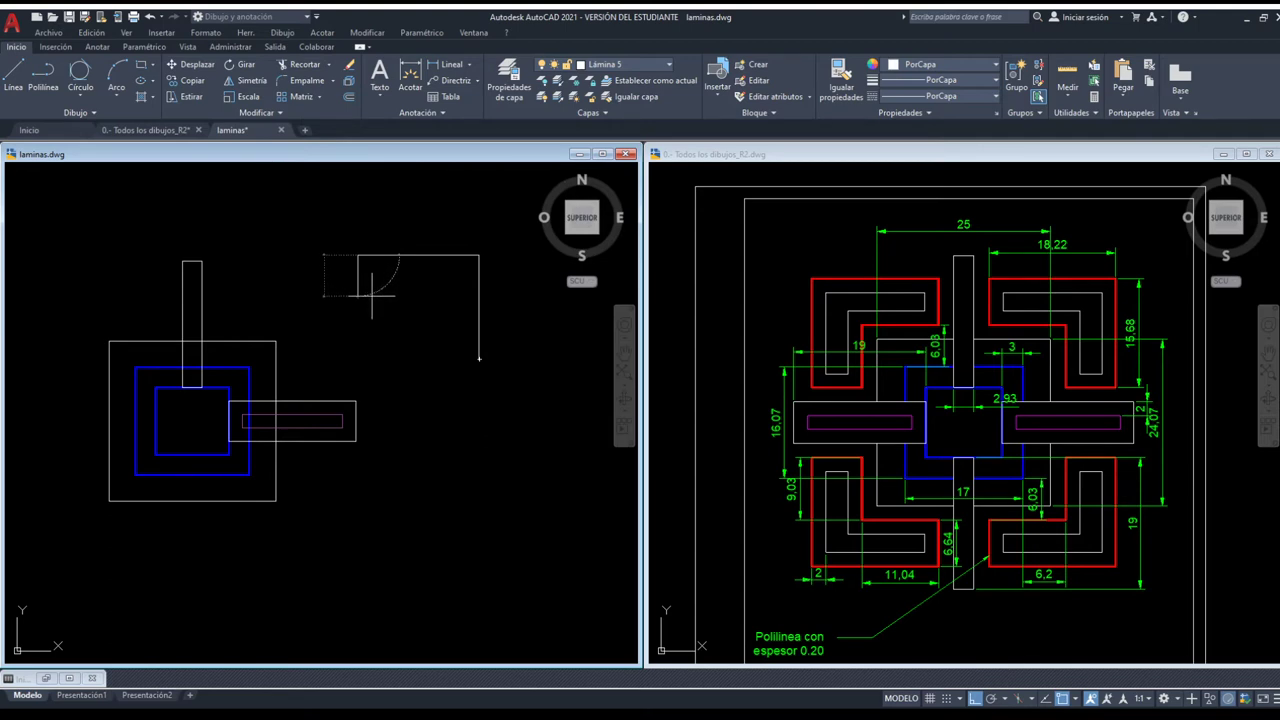
pyautogui.click(370, 297)
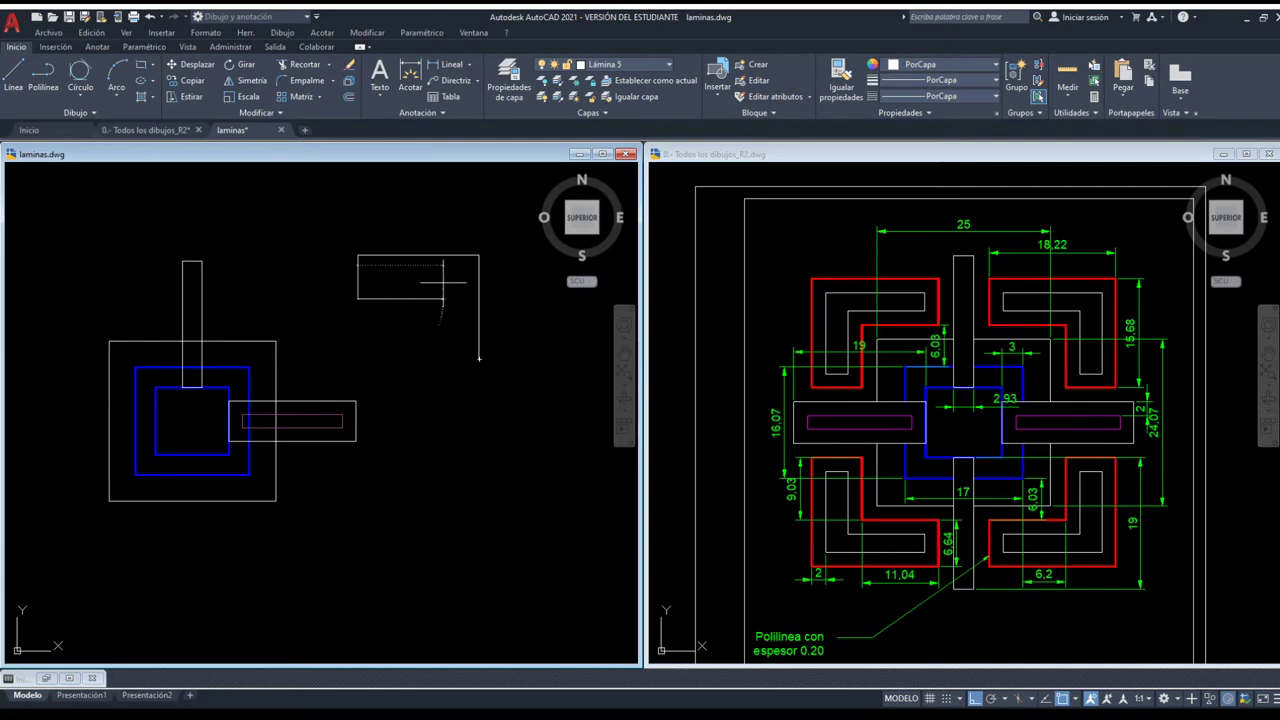
pyautogui.click(432, 297)
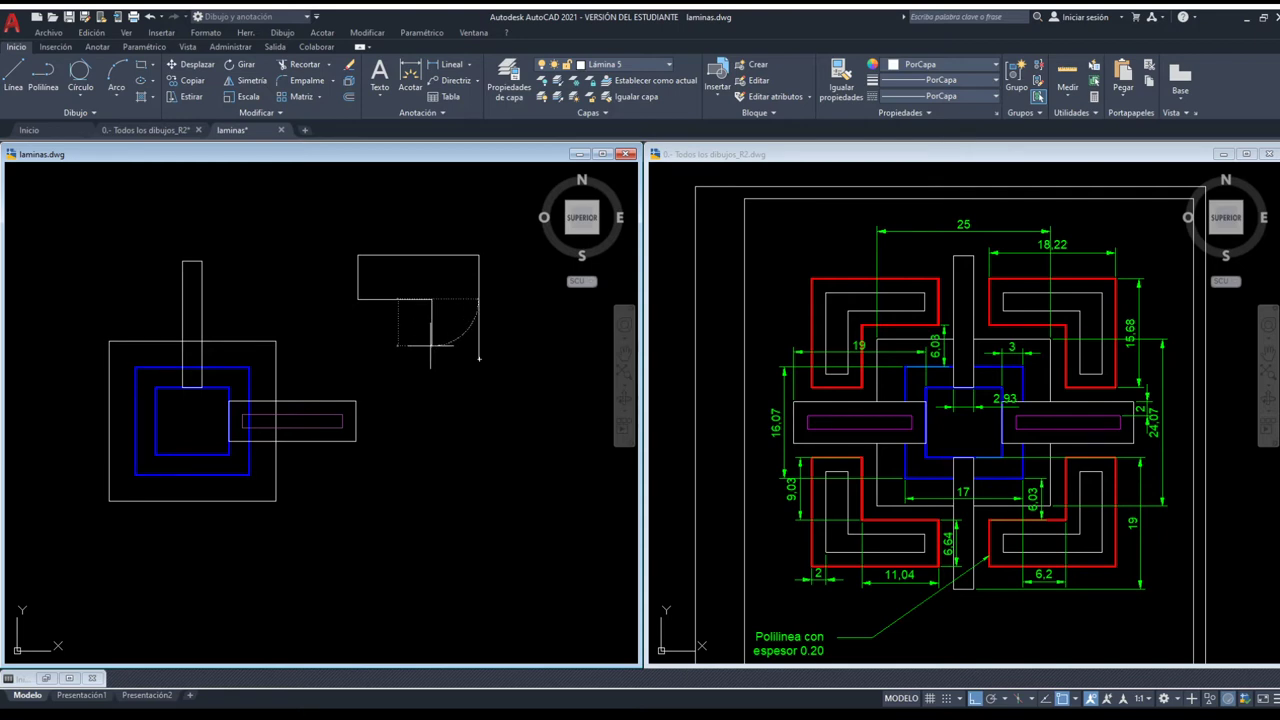
pyautogui.press('Return')
pyautogui.click(431, 358)
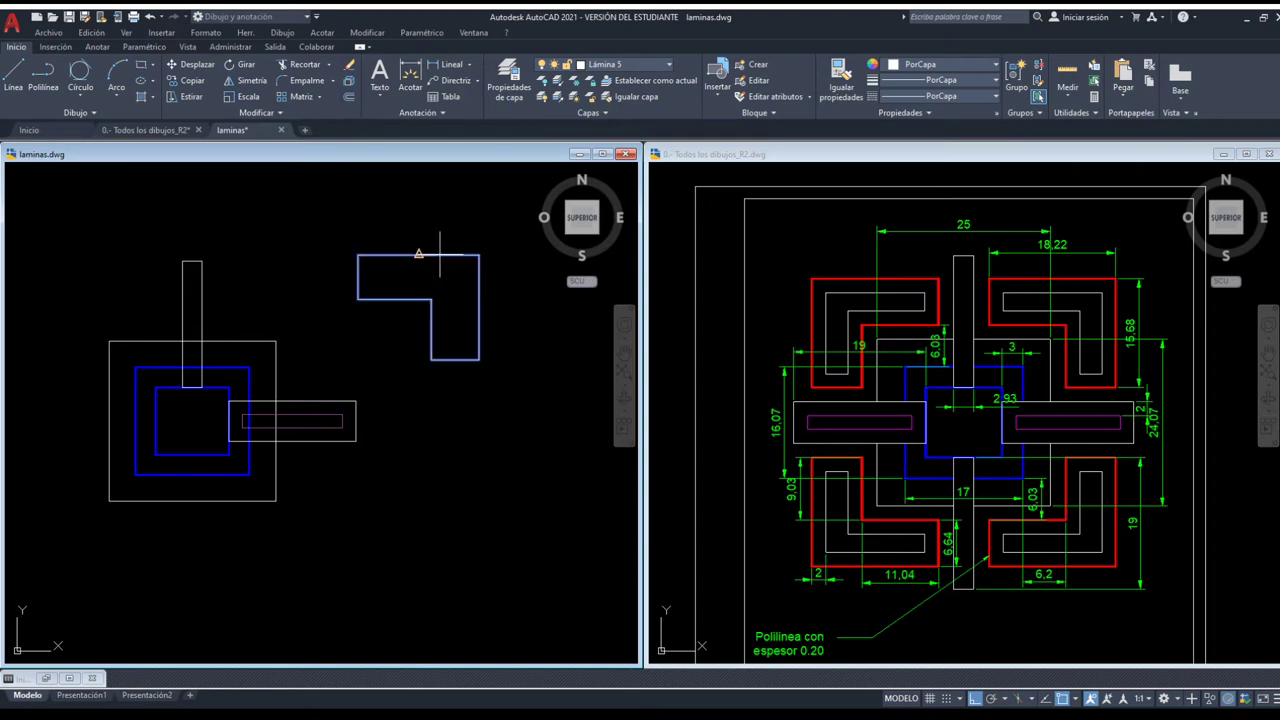
pyautogui.click(440, 256)
pyautogui.press('Escape')
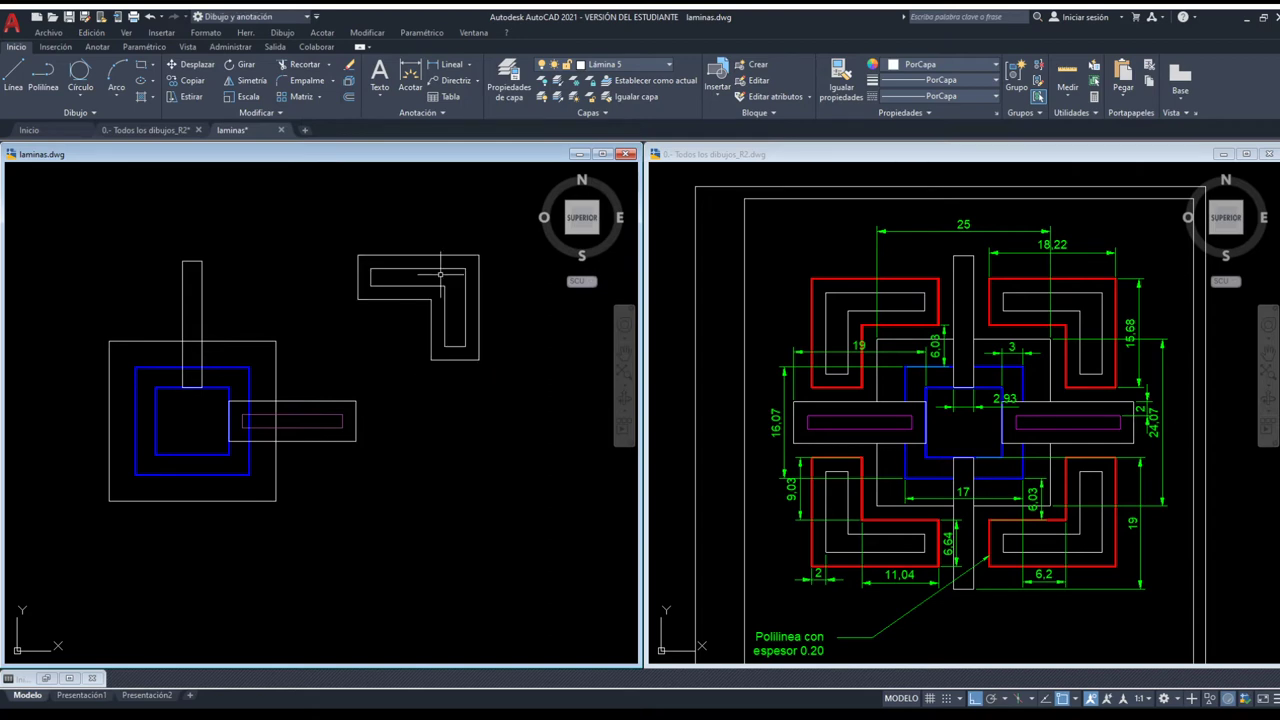
# Set the outer L polyline's colour to Rojo (red) in the Properties panel
pyautogui.click(440, 256)
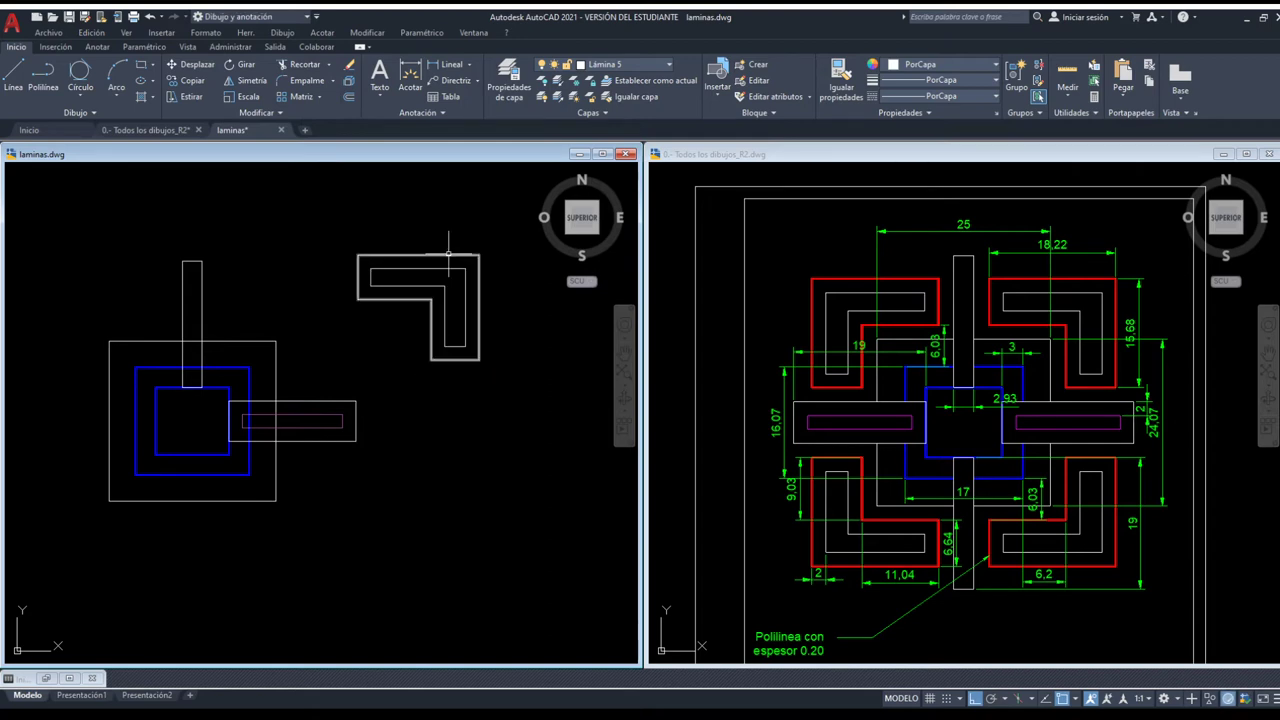
pyautogui.click(940, 75)
pyautogui.click(893, 197)
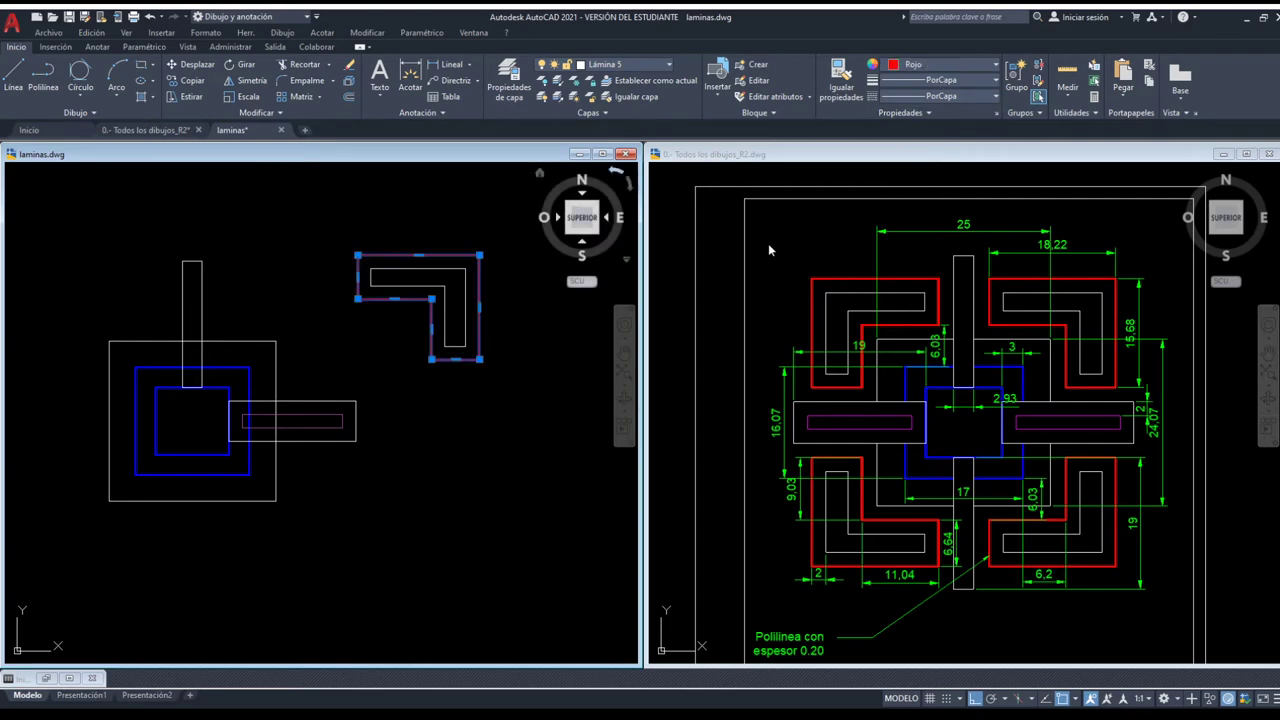
pyautogui.press('Escape')
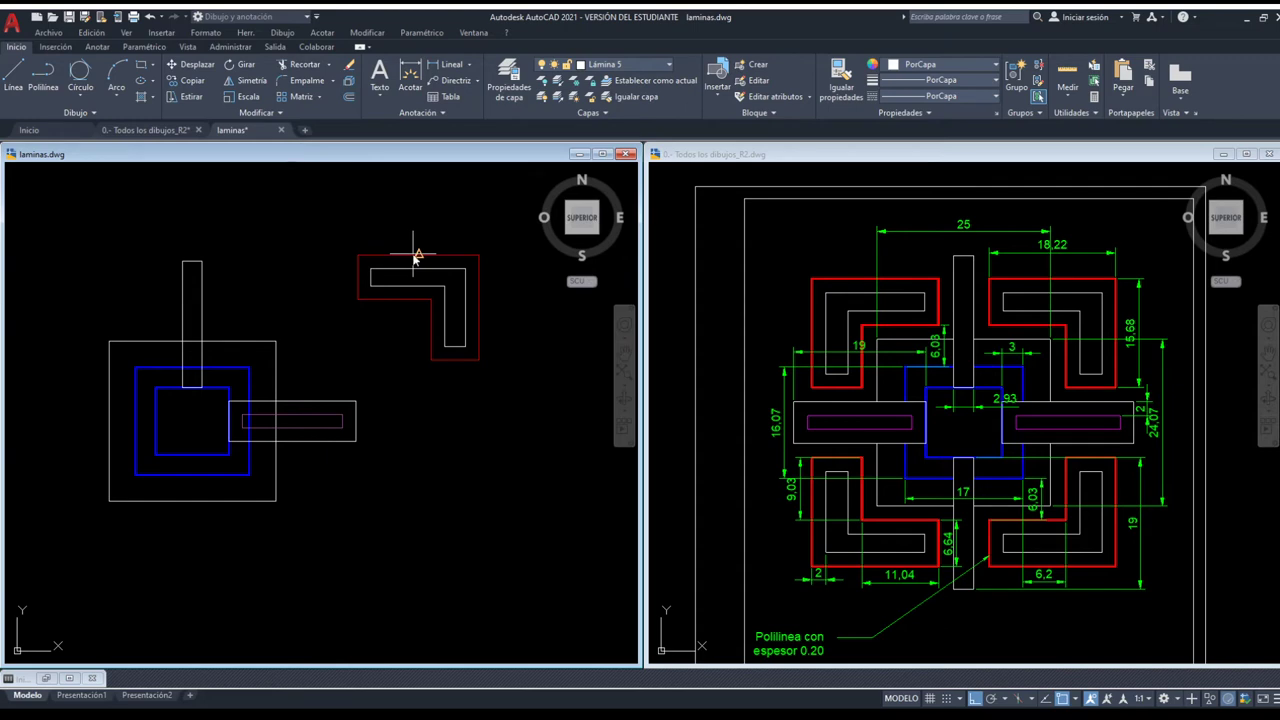
# Give the red L outline a thicker width and window-select the L shape
pyautogui.click(417, 254)
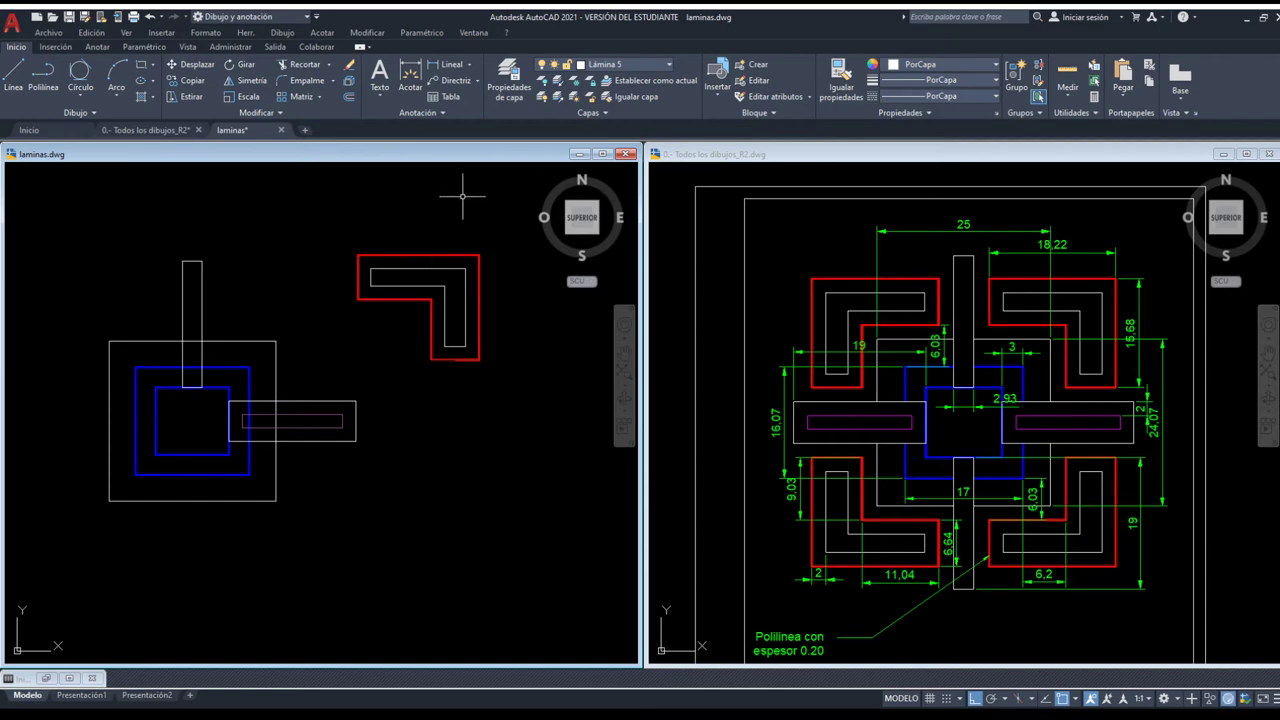
pyautogui.click(506, 406)
pyautogui.click(439, 300)
# Move the red L onto the figure over the vertical bar
pyautogui.press('Return')
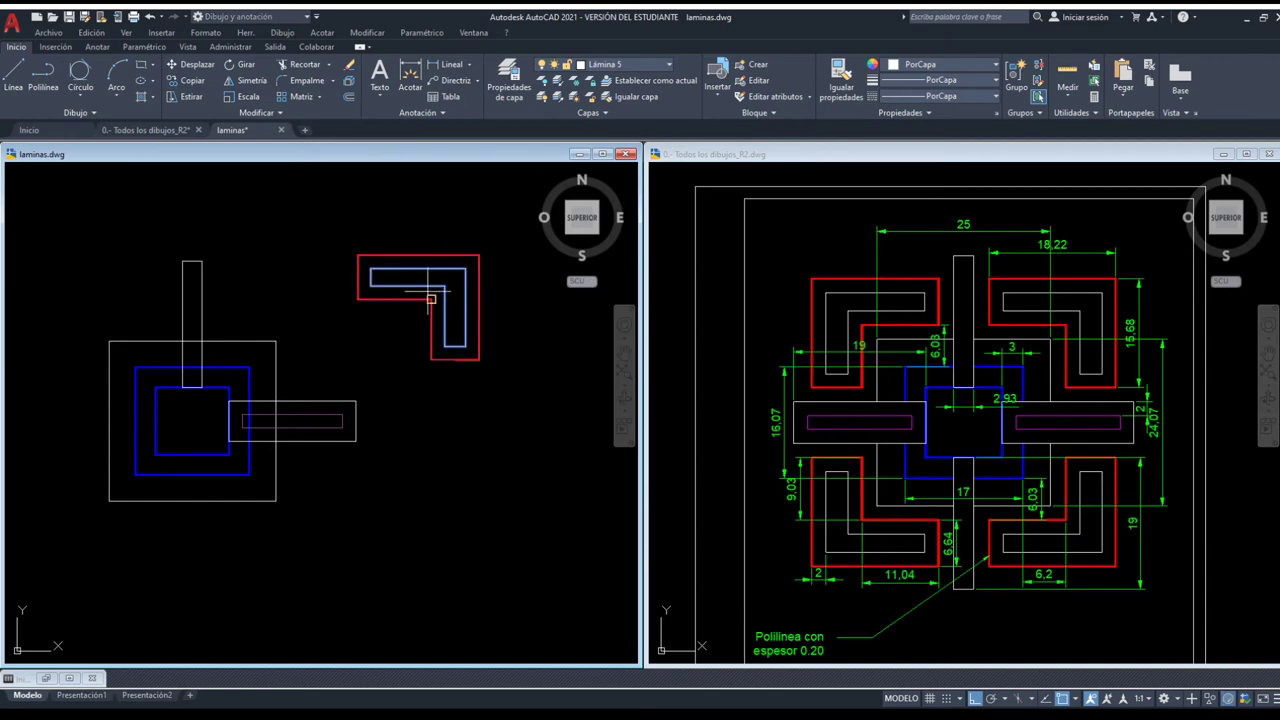
pyautogui.click(441, 288)
pyautogui.click(284, 330)
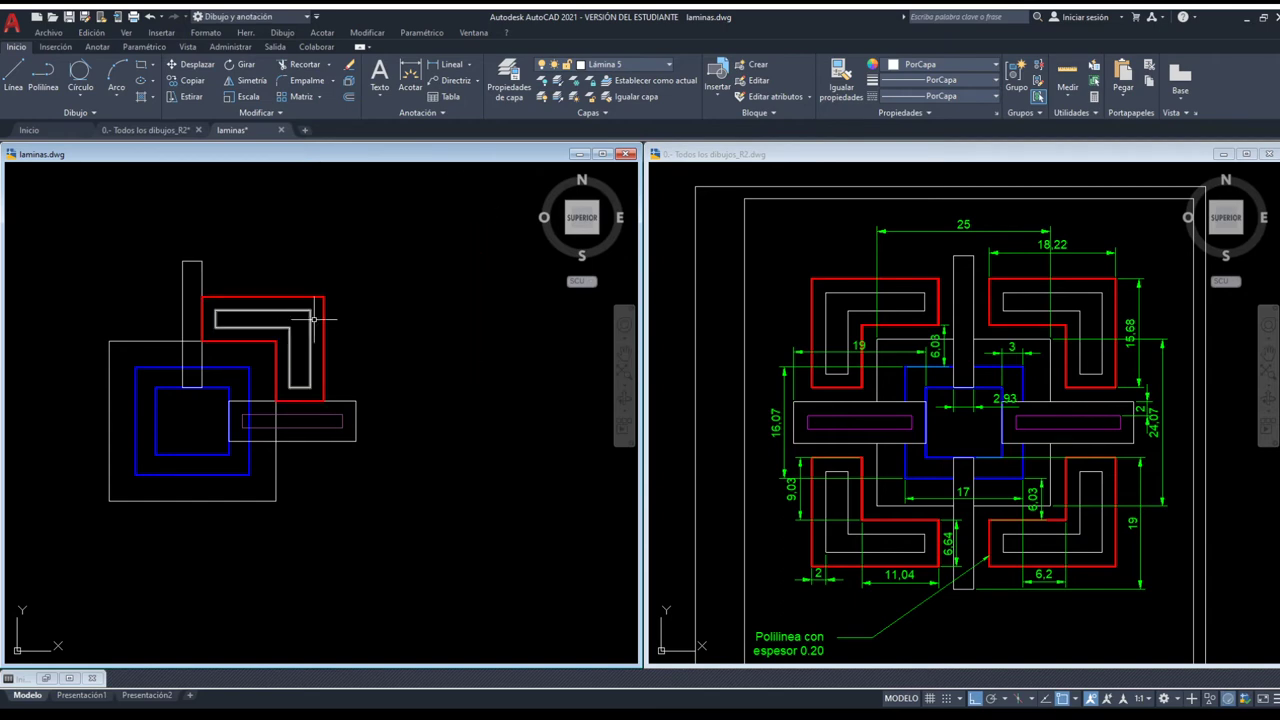
# Select the red L with its inner white outline and start moving both from a base point
pyautogui.press('space')
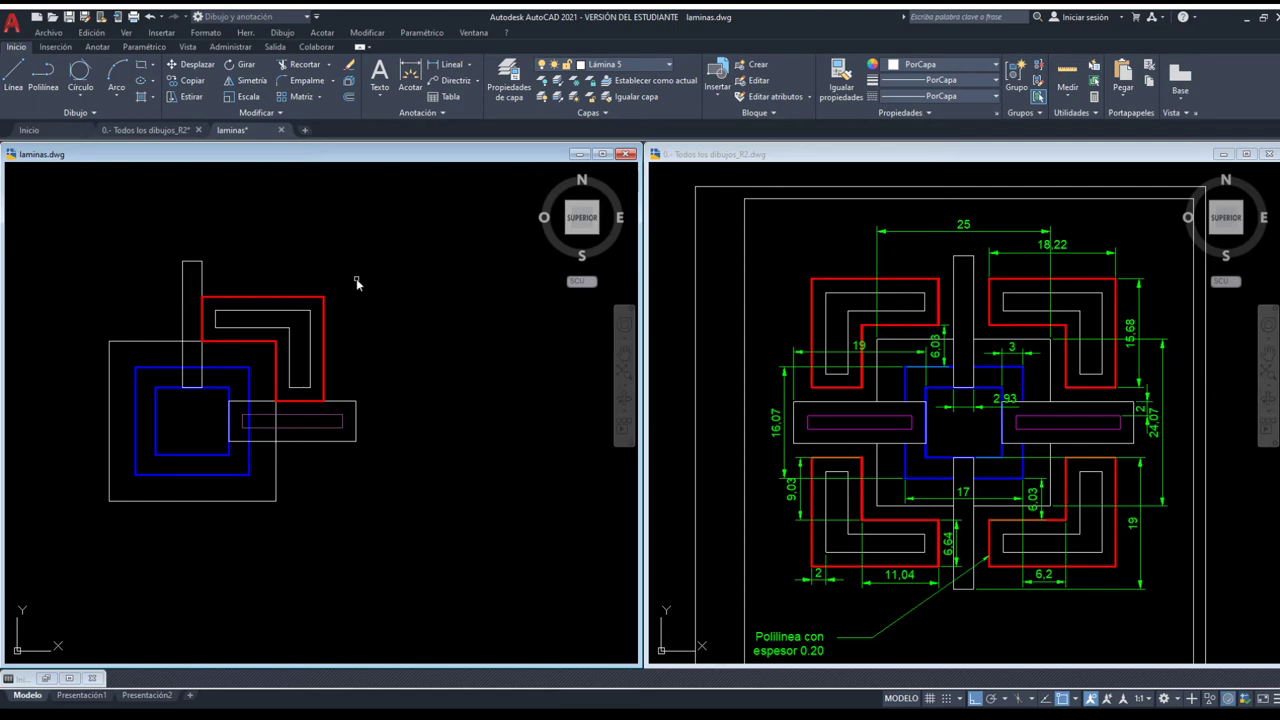
pyautogui.write('u')
pyautogui.press('Return')
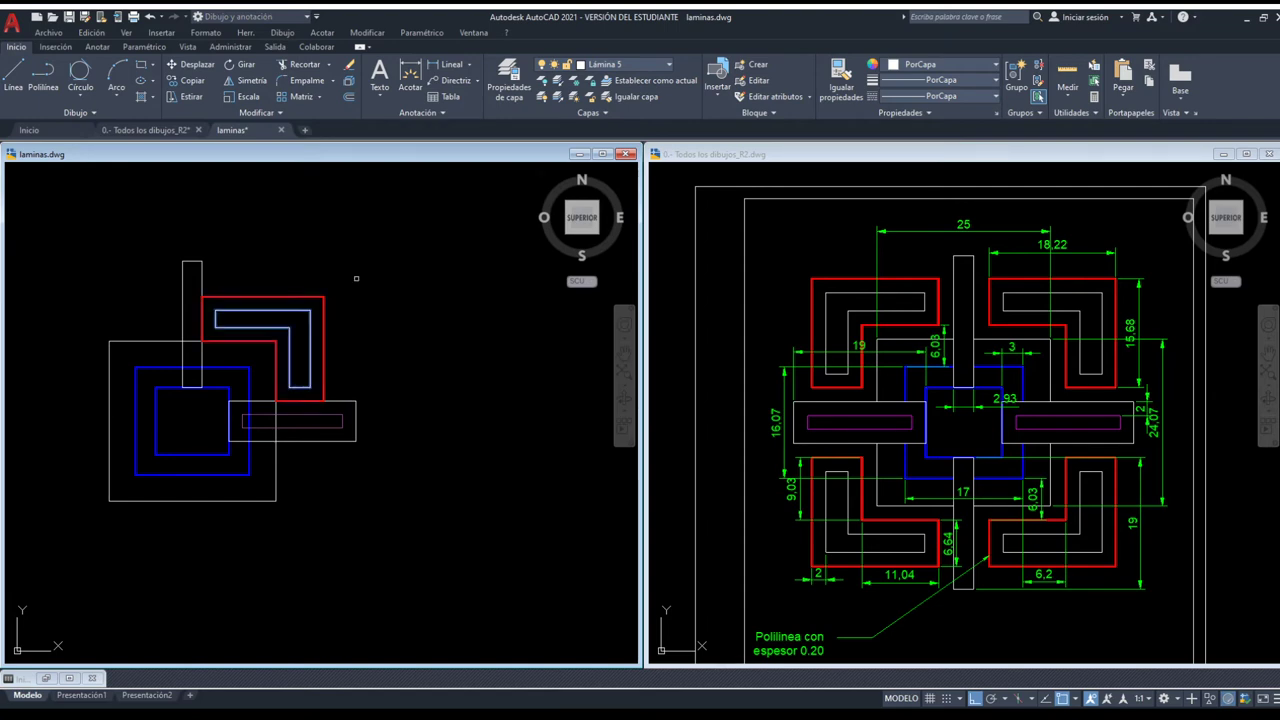
pyautogui.press('m')
pyautogui.press('Return')
pyautogui.click(316, 243)
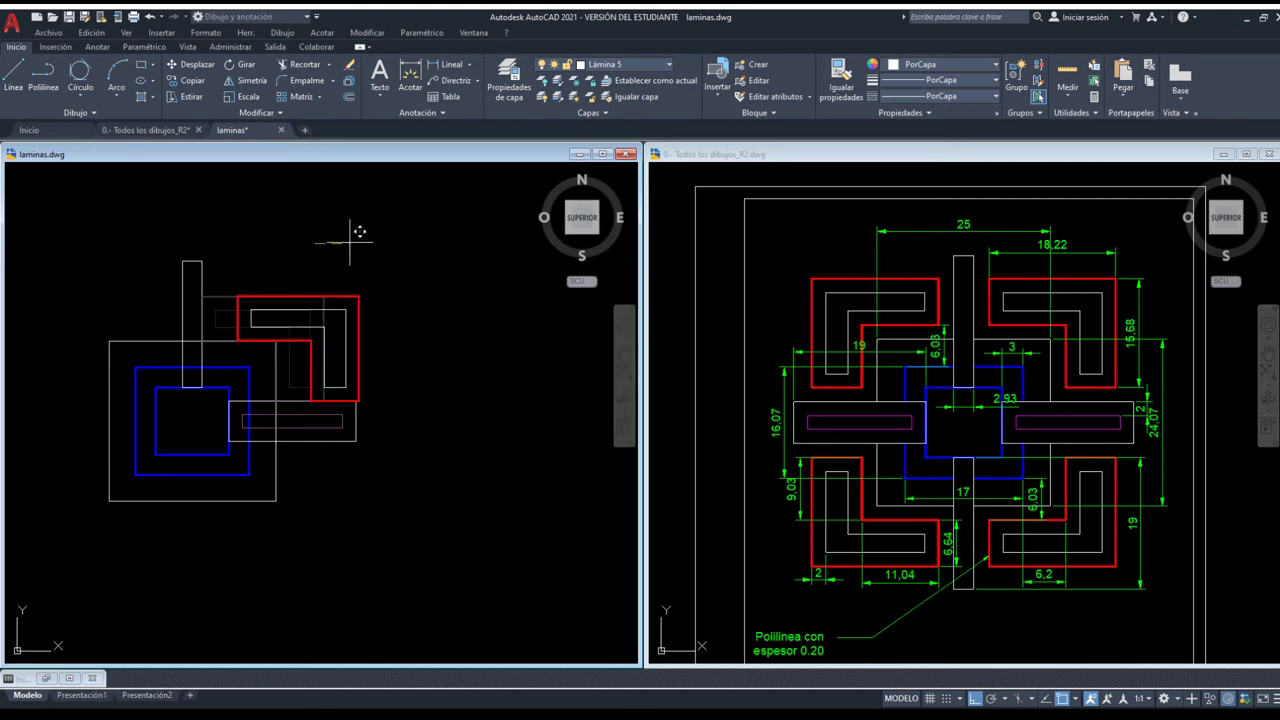
# Shift both L shapes slightly left and lower into their final spot beside the vertical bar
pyautogui.click(338, 233)
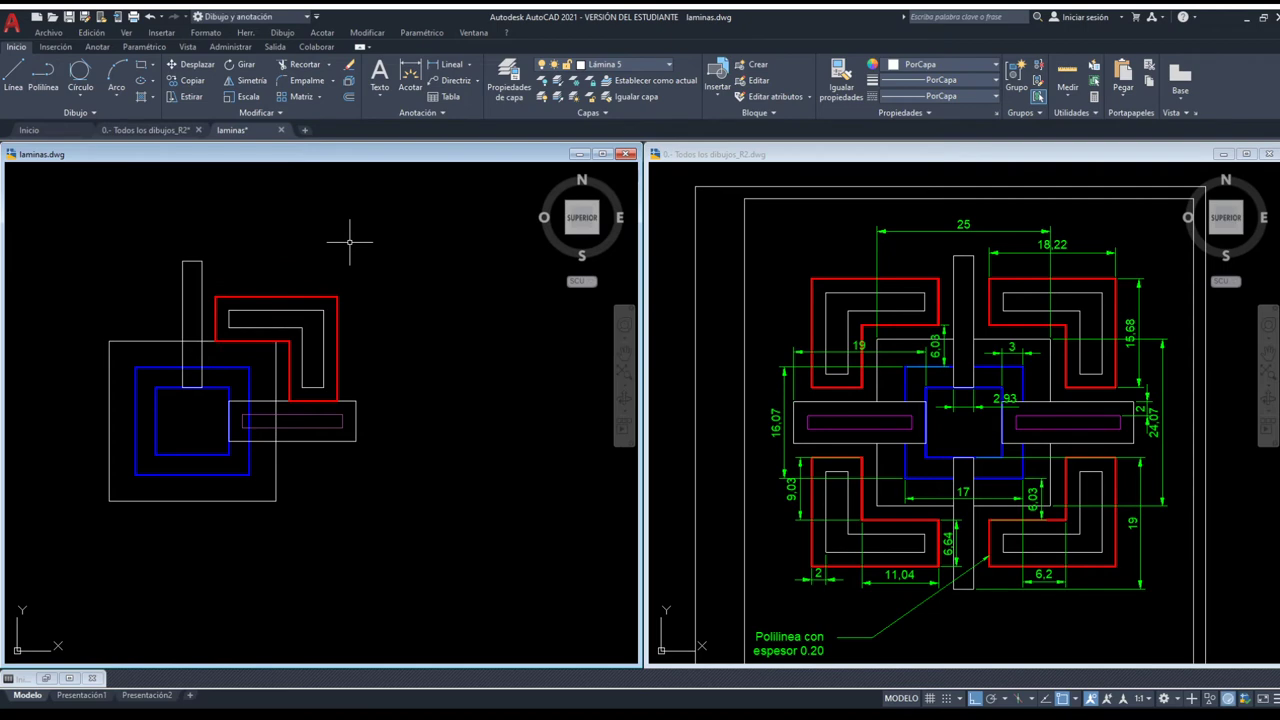
pyautogui.press('Return')
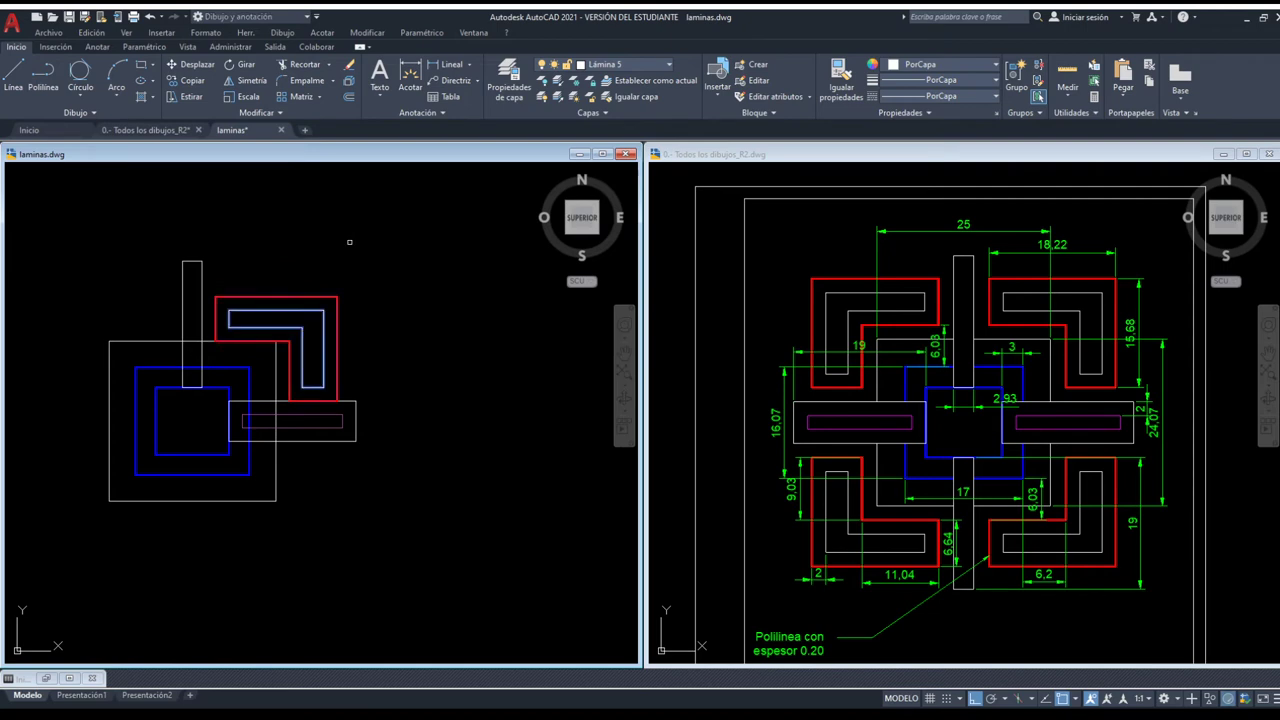
pyautogui.press('Return')
pyautogui.click(380, 315)
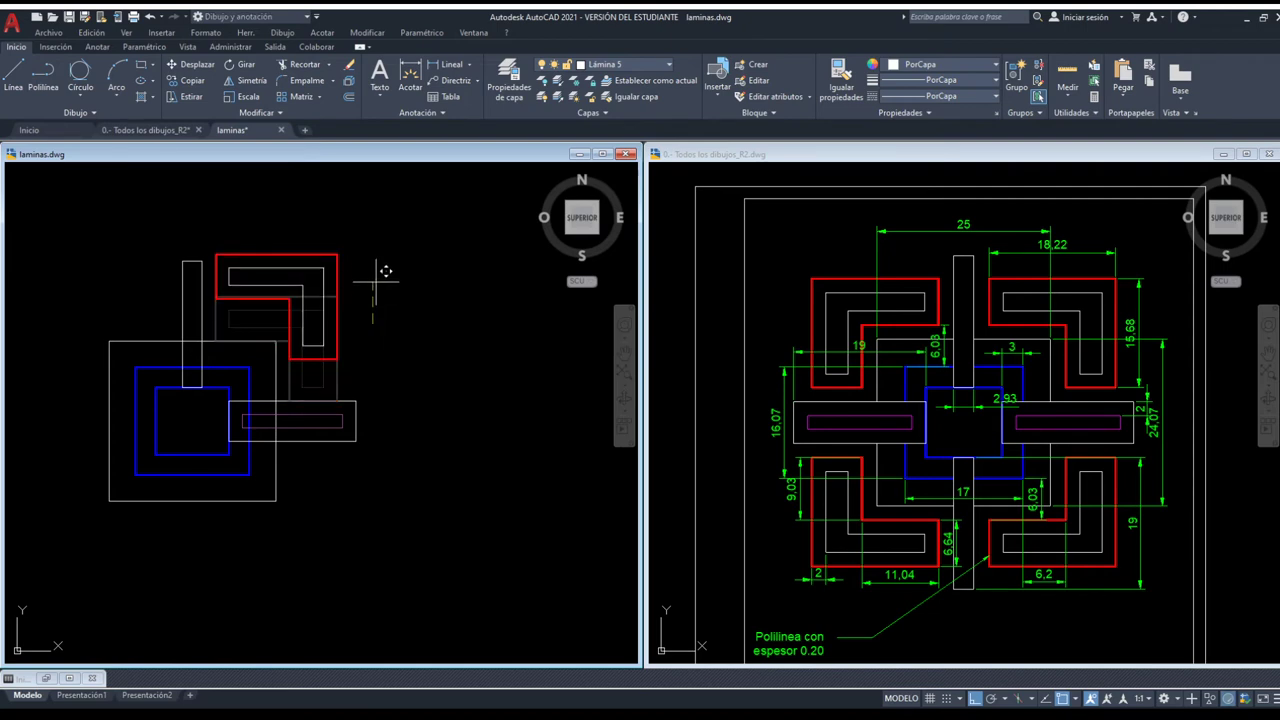
pyautogui.click(376, 310)
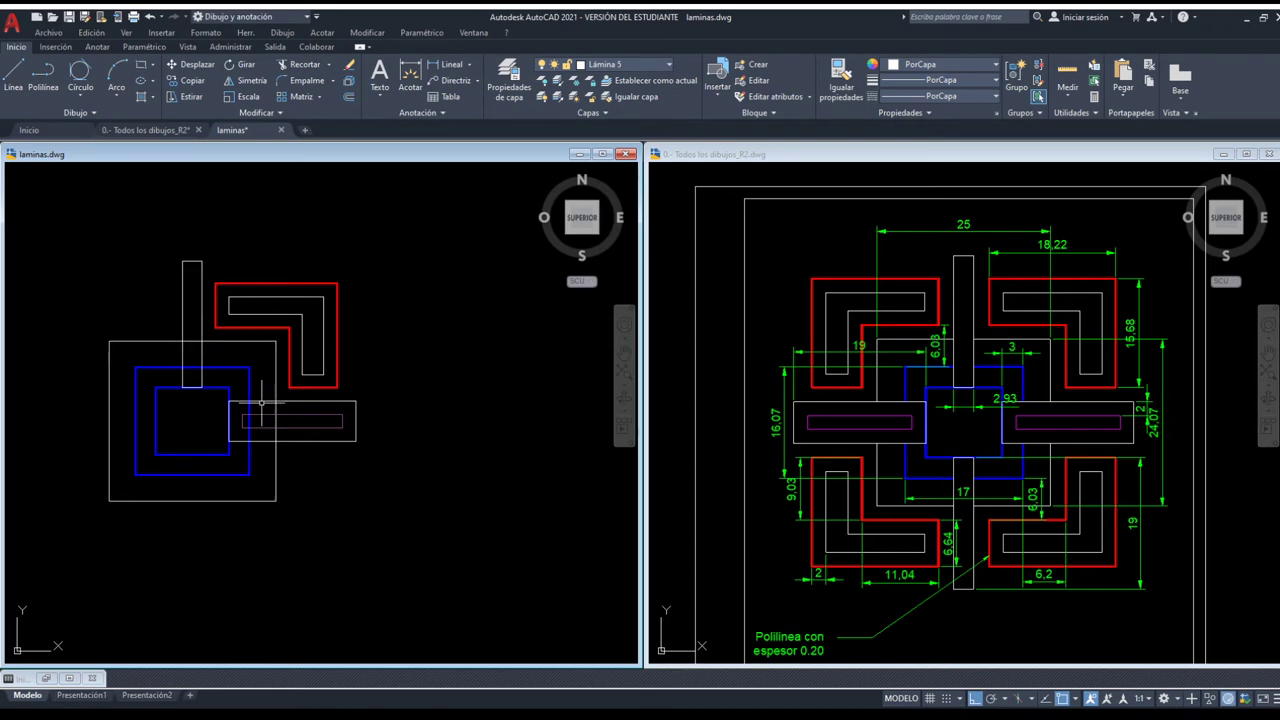
# Window-select the small figure drawing and move it to the right
pyautogui.moveTo(261, 403); pyautogui.dragTo(315, 385, button='middle')
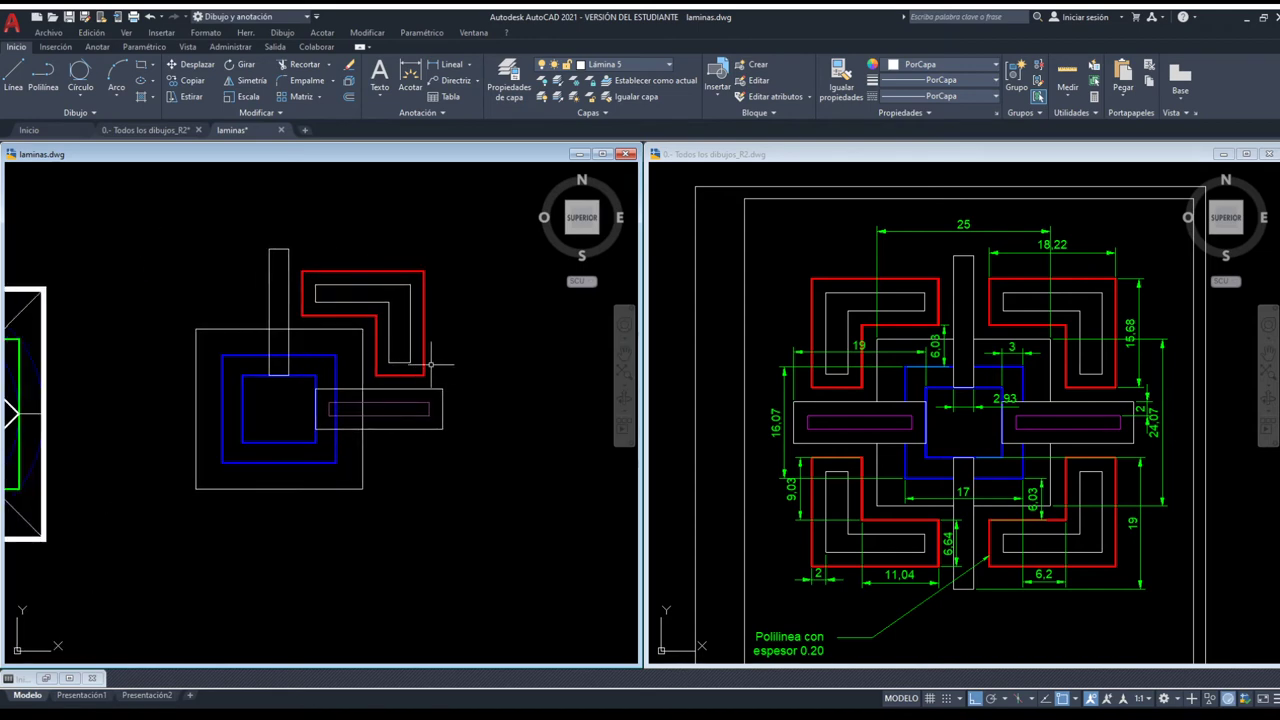
pyautogui.scroll(-4, 270, 368)
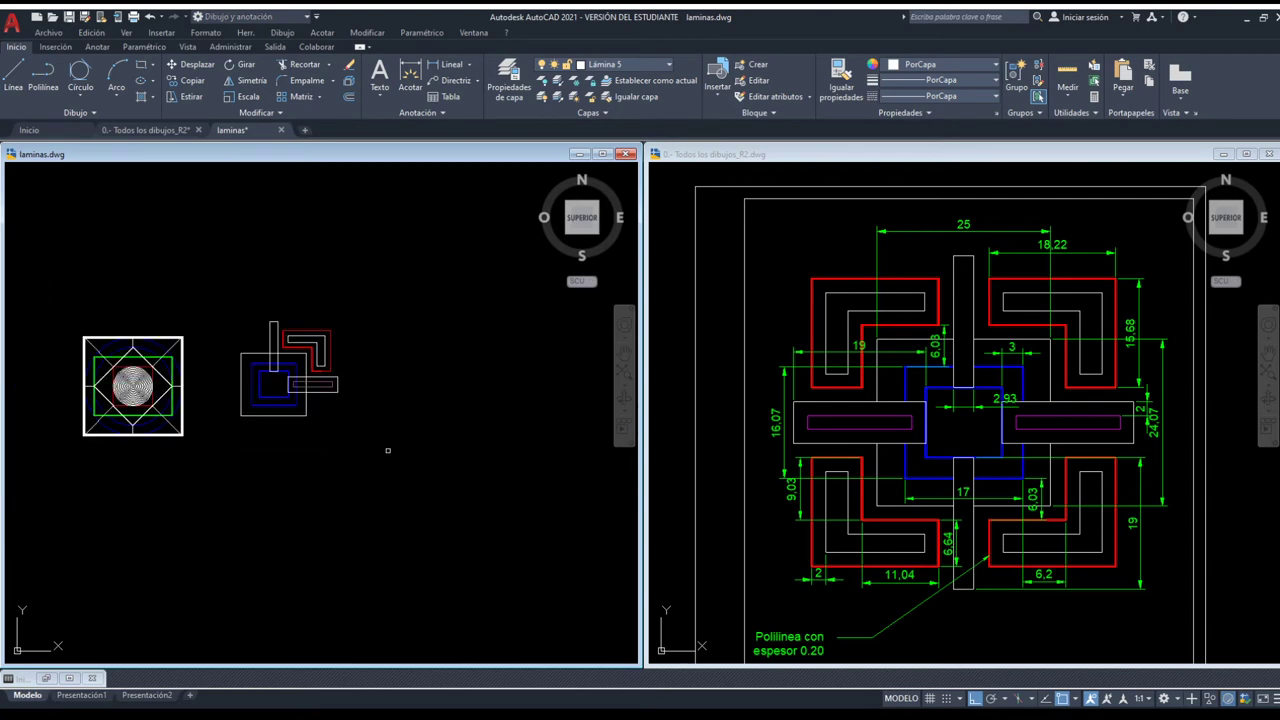
pyautogui.moveTo(386, 449); pyautogui.dragTo(223, 285)
pyautogui.click(358, 275)
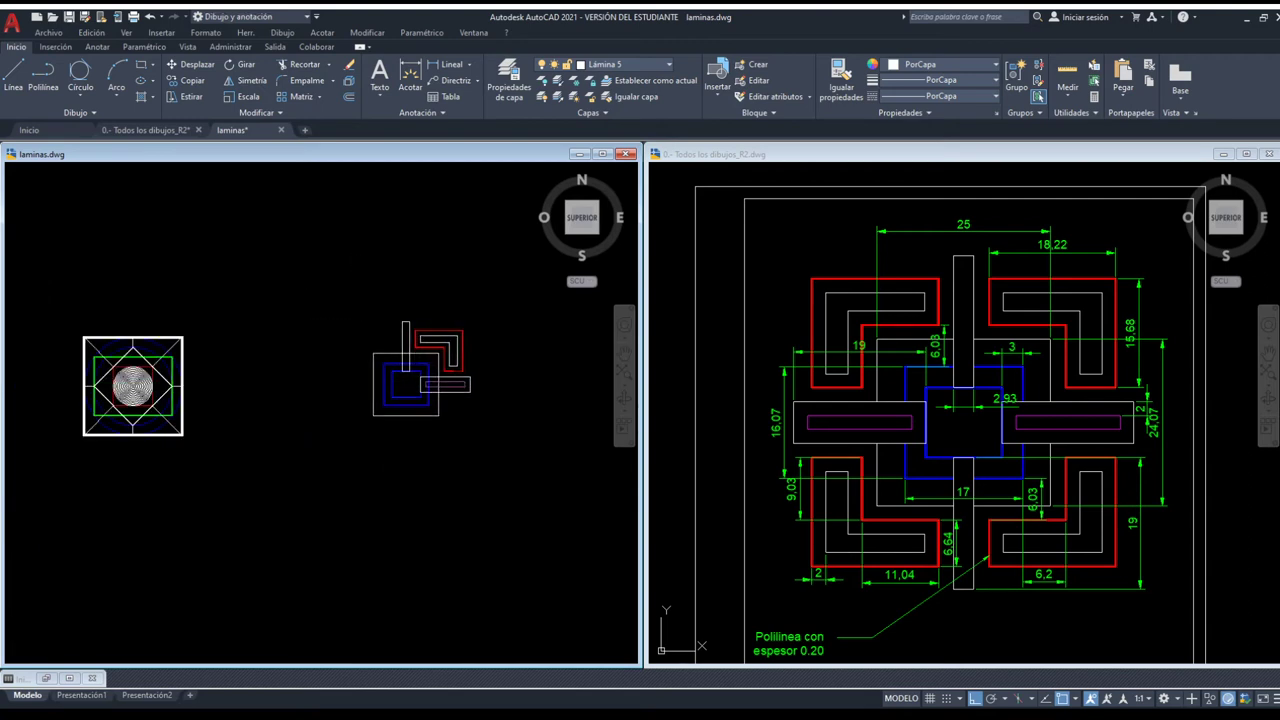
pyautogui.scroll(4, 397, 371)
pyautogui.moveTo(423, 345); pyautogui.dragTo(363, 375, button='middle')
pyautogui.scroll(-2, 136, 370)
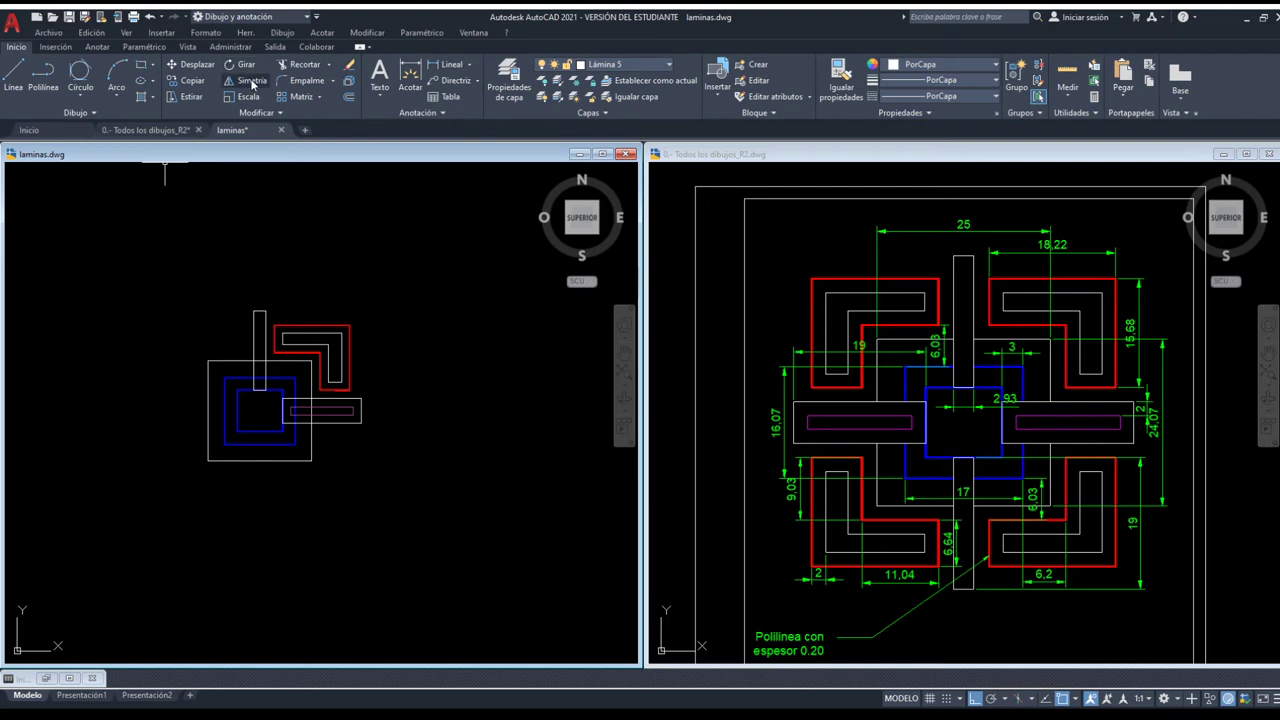
# Try mirroring the L shape and right horizontal bar along a 180° line, then cancel
pyautogui.click(252, 84)
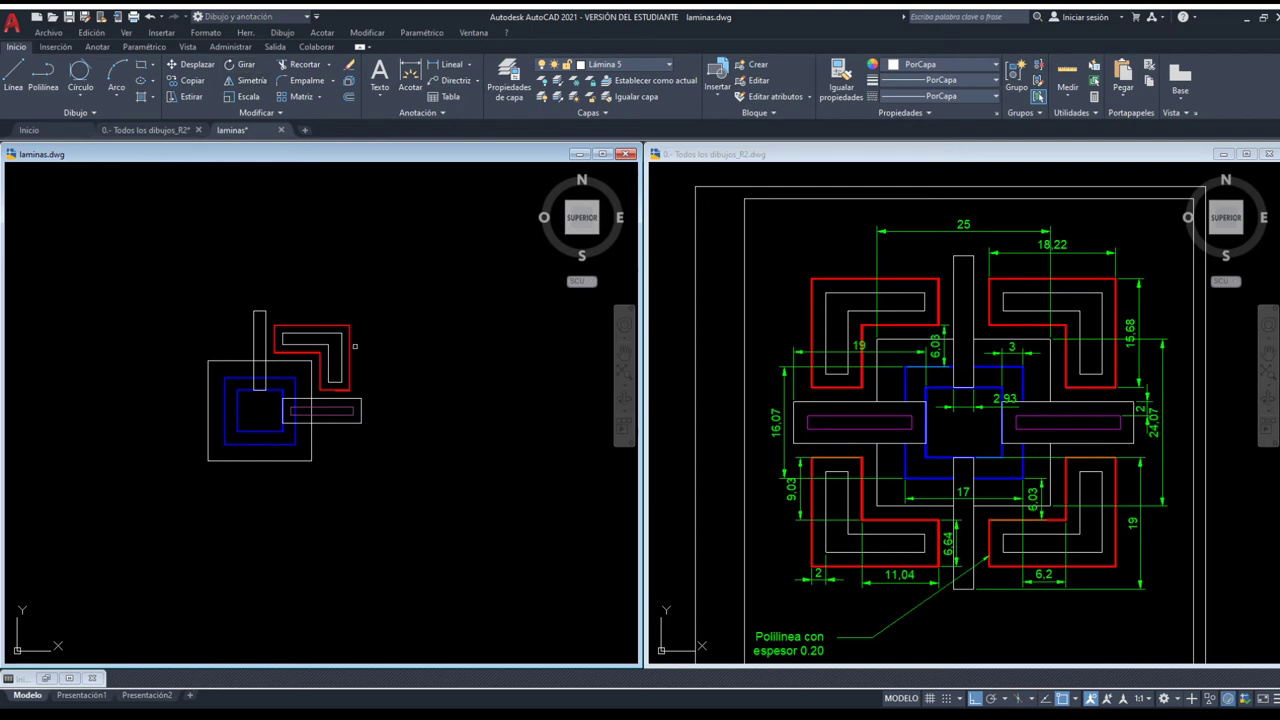
pyautogui.scroll(2, 355, 346)
pyautogui.click(375, 400)
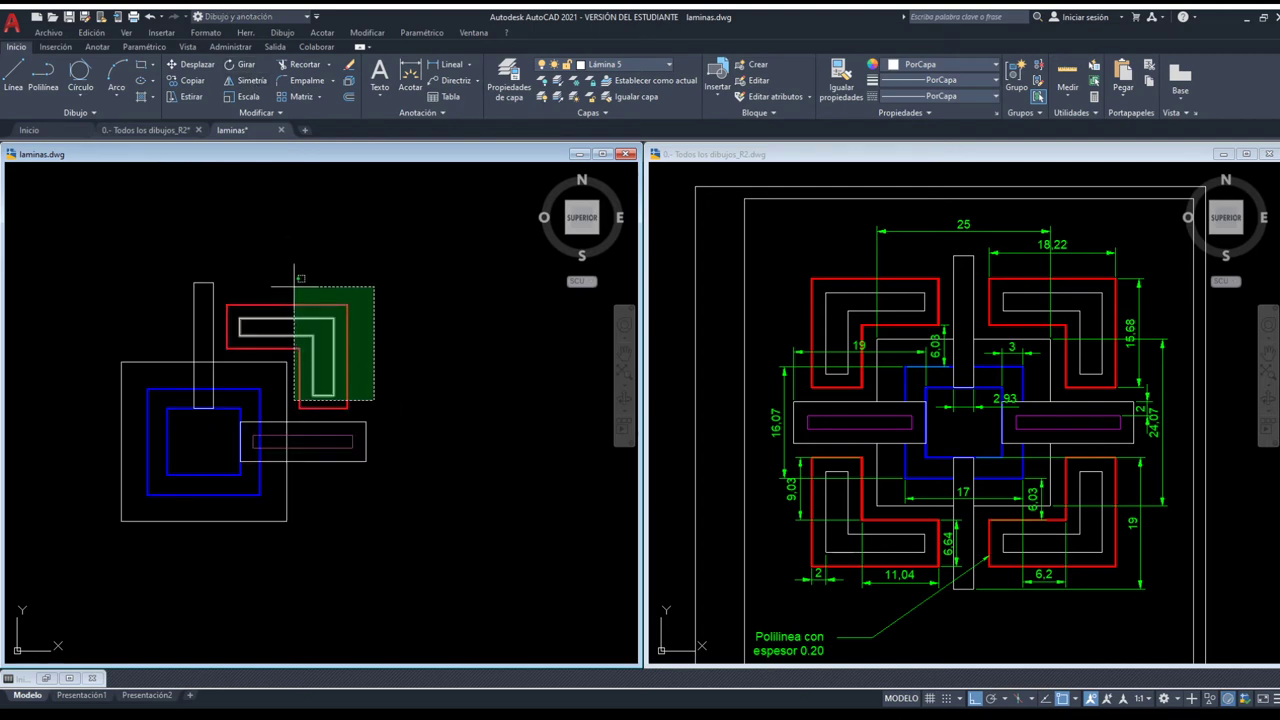
pyautogui.click(294, 287)
pyautogui.click(366, 455)
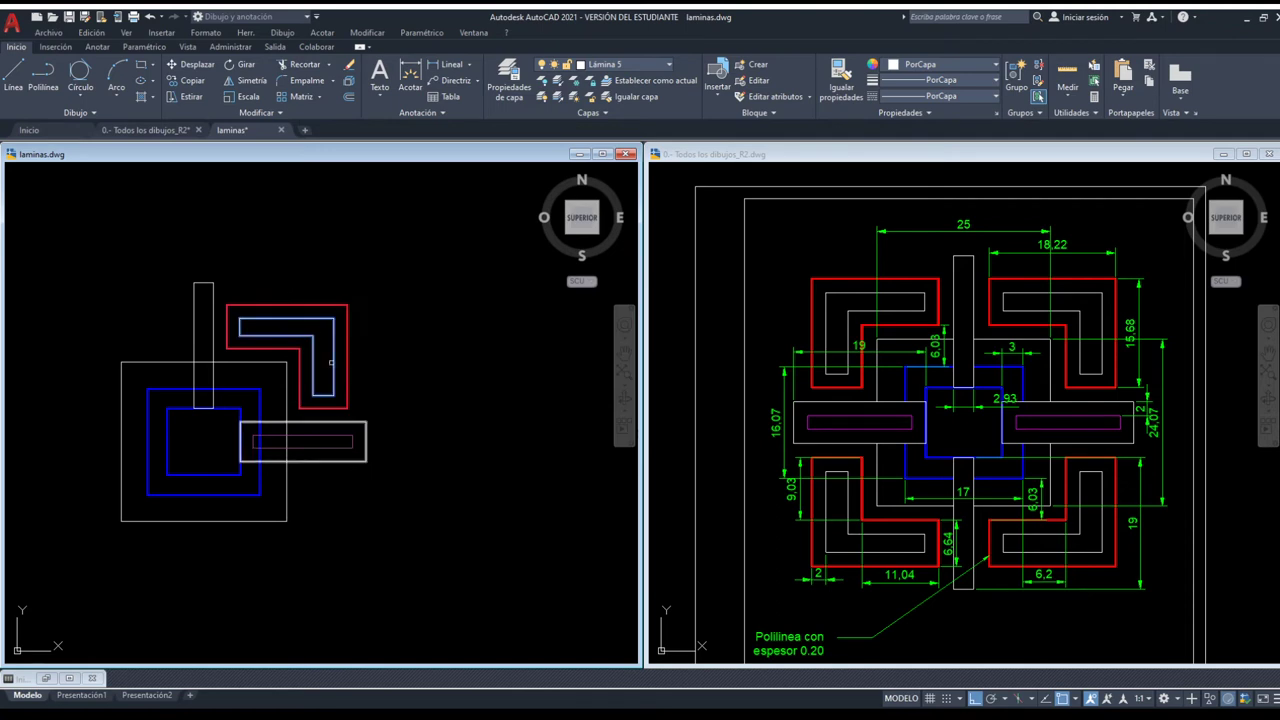
pyautogui.press('Return')
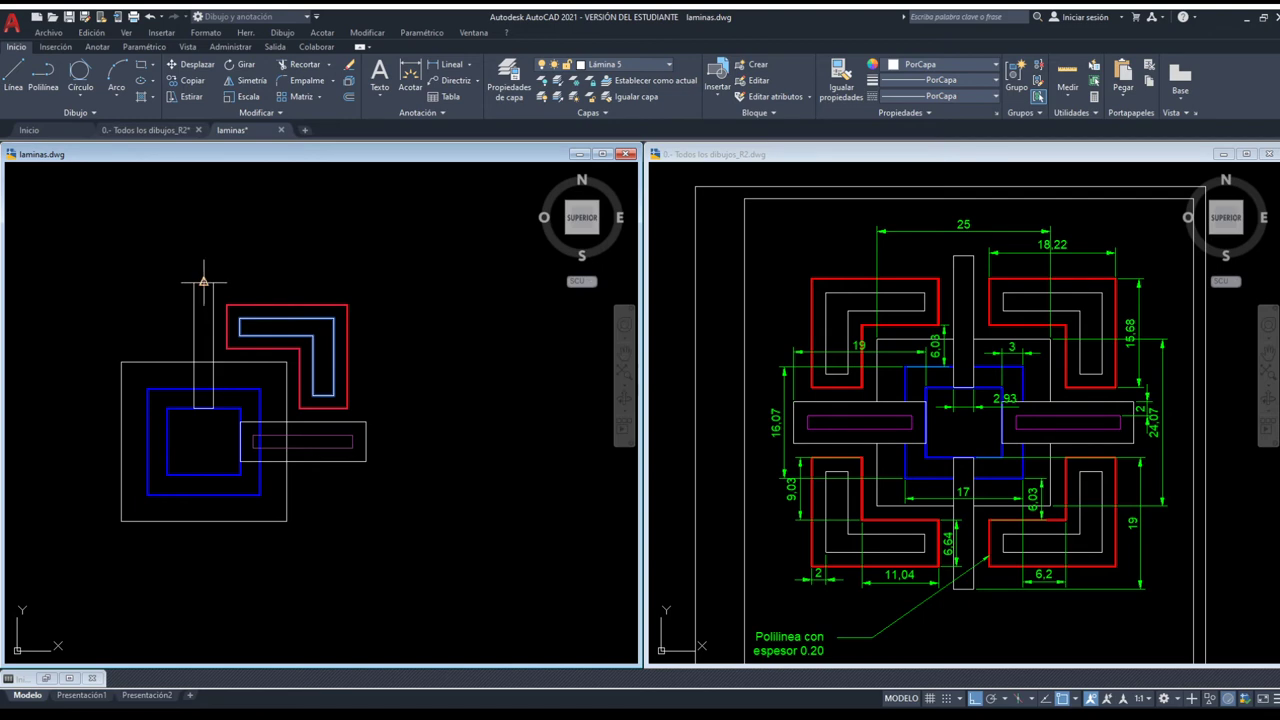
pyautogui.click(203, 283)
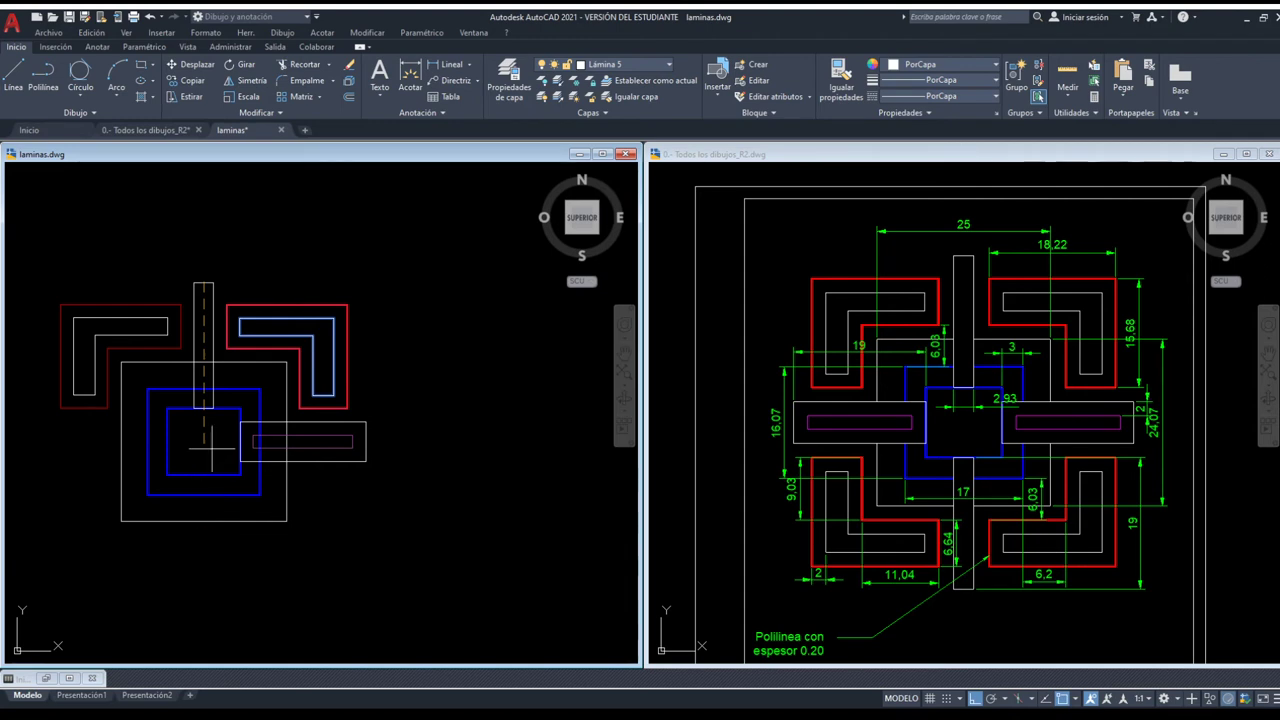
pyautogui.write('180')
pyautogui.press('Return')
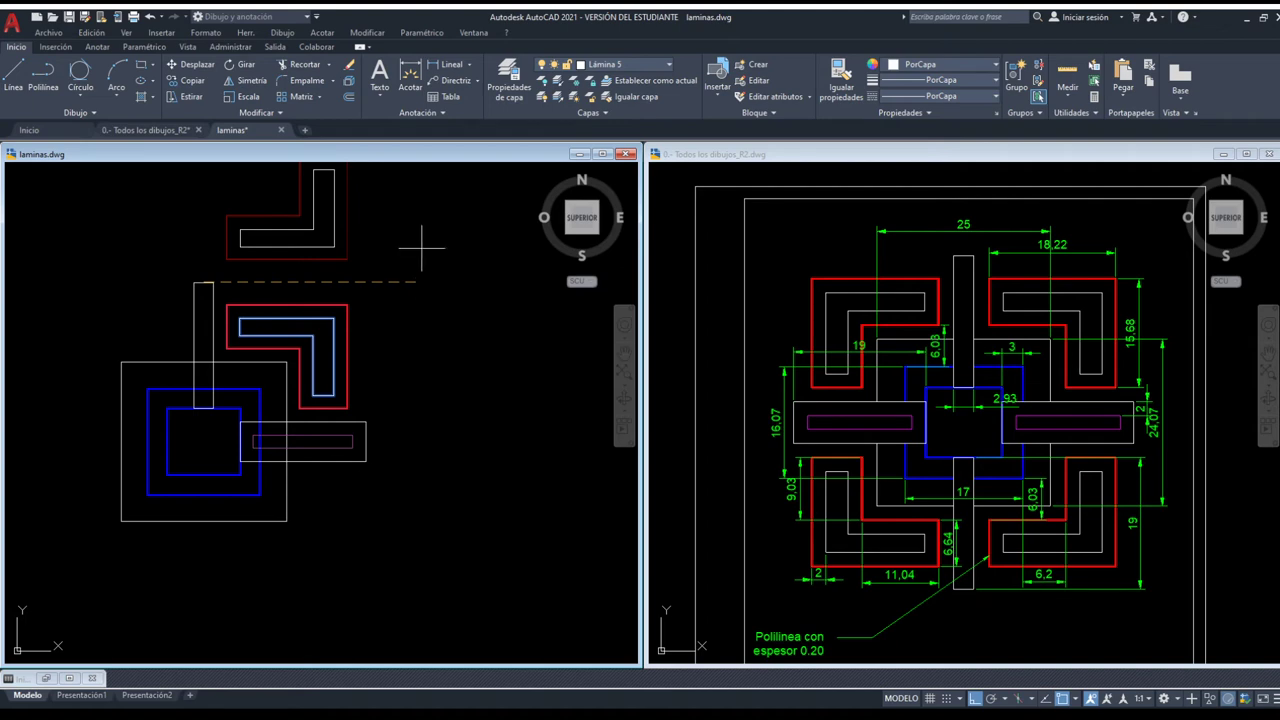
pyautogui.press('Escape')
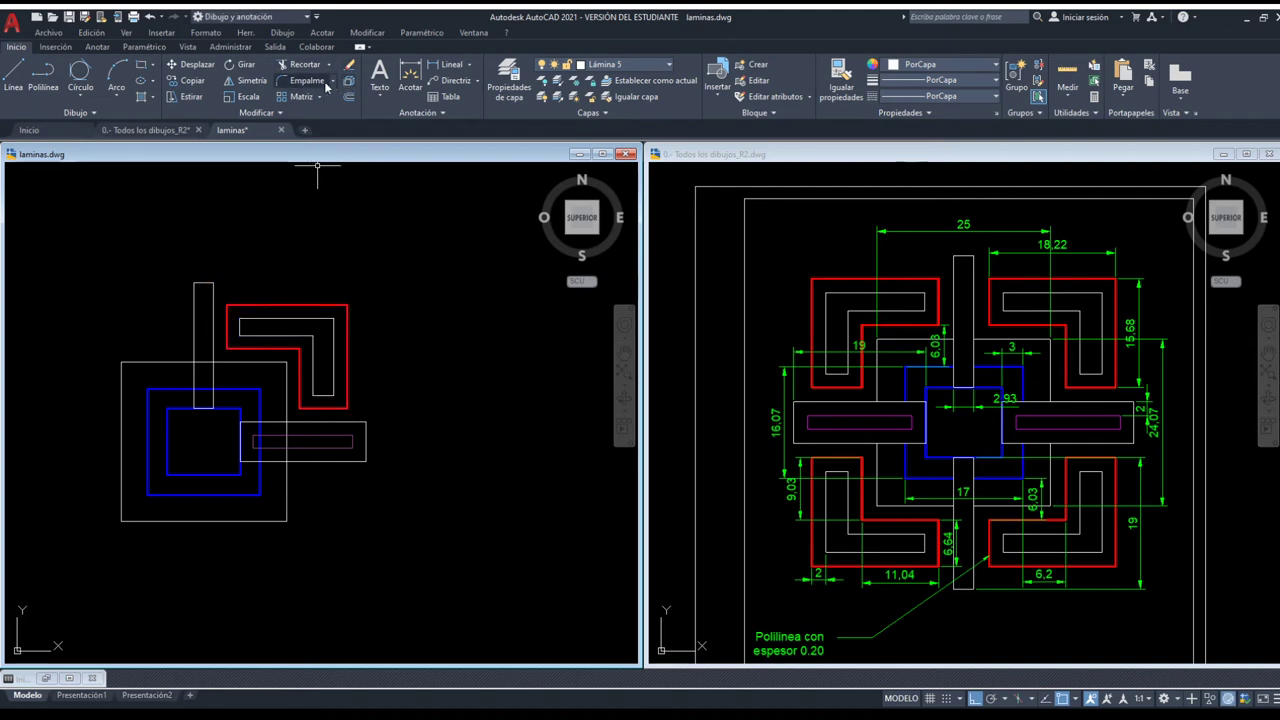
# Undo the stray lower-left L placement, then select the upper-right L and horizontal bar
pyautogui.click(390, 370)
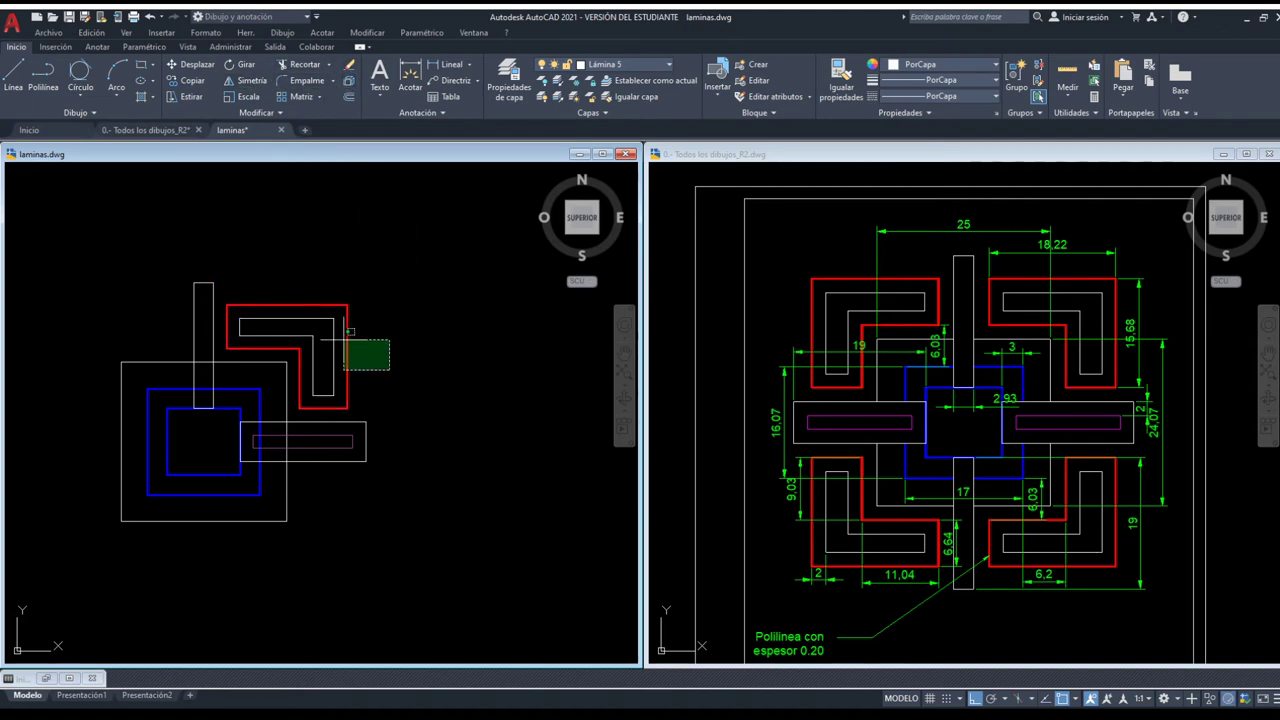
pyautogui.click(274, 262)
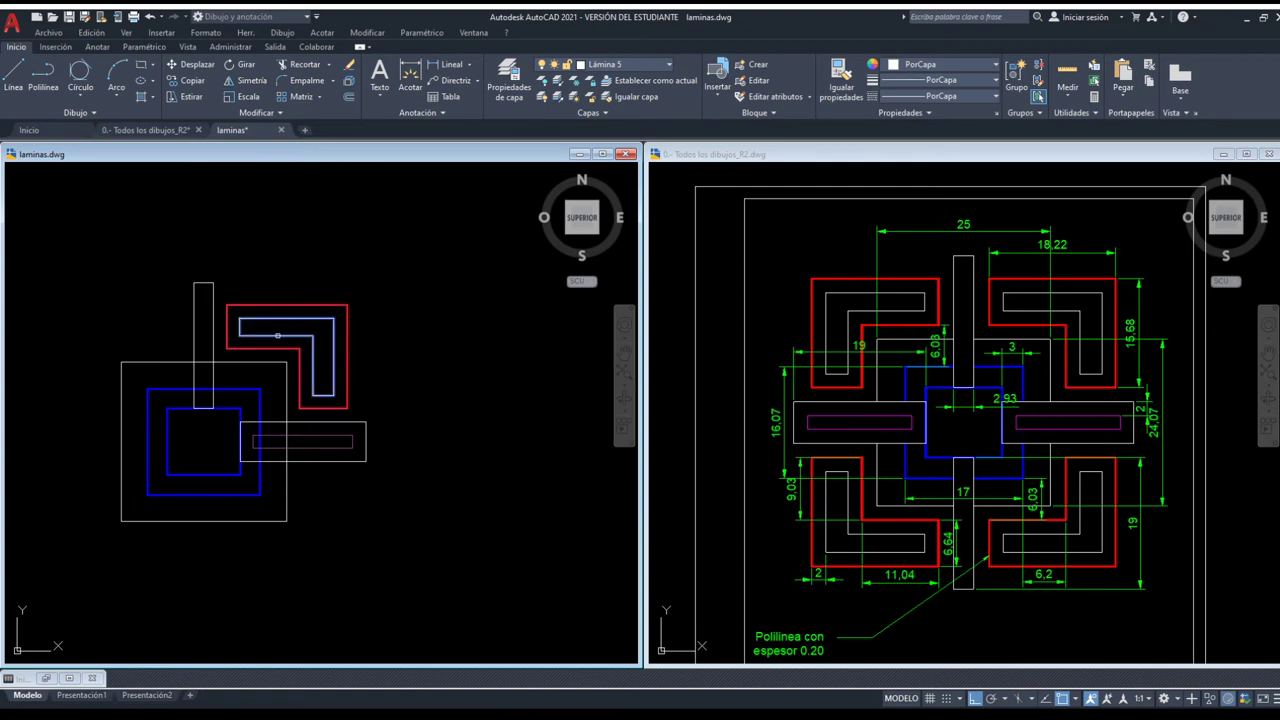
pyautogui.click(125, 358)
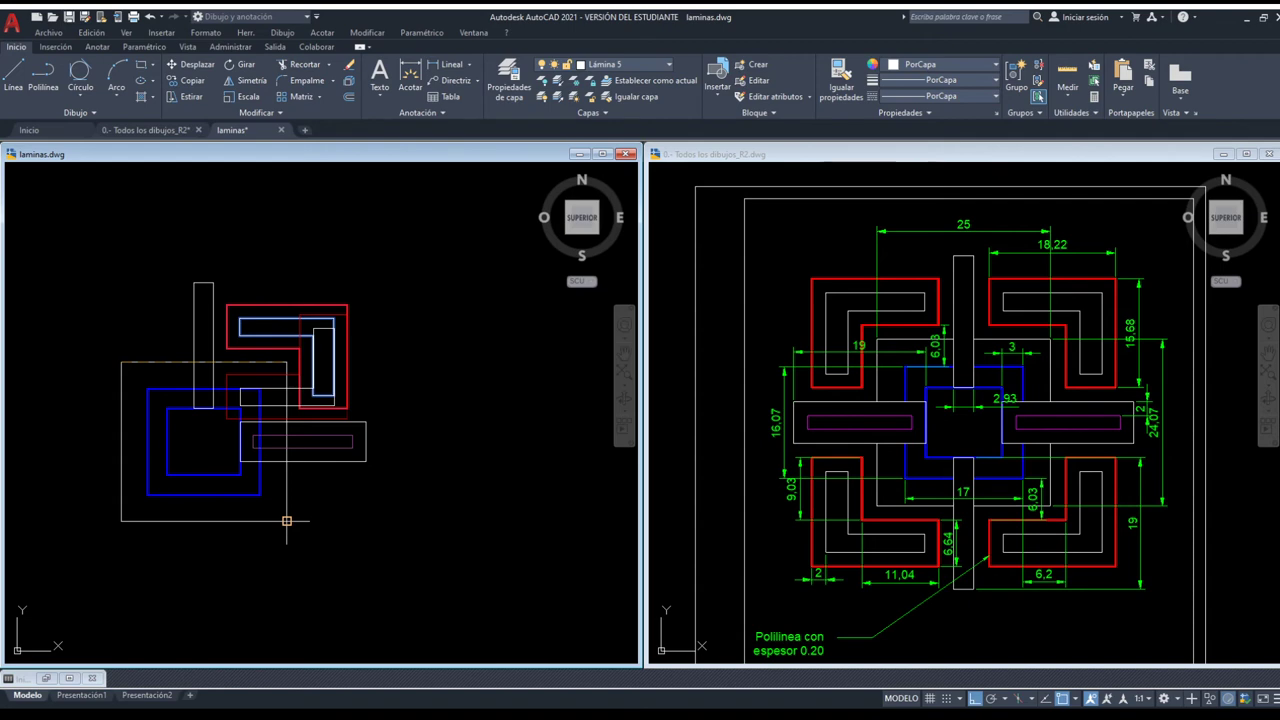
pyautogui.click(287, 521)
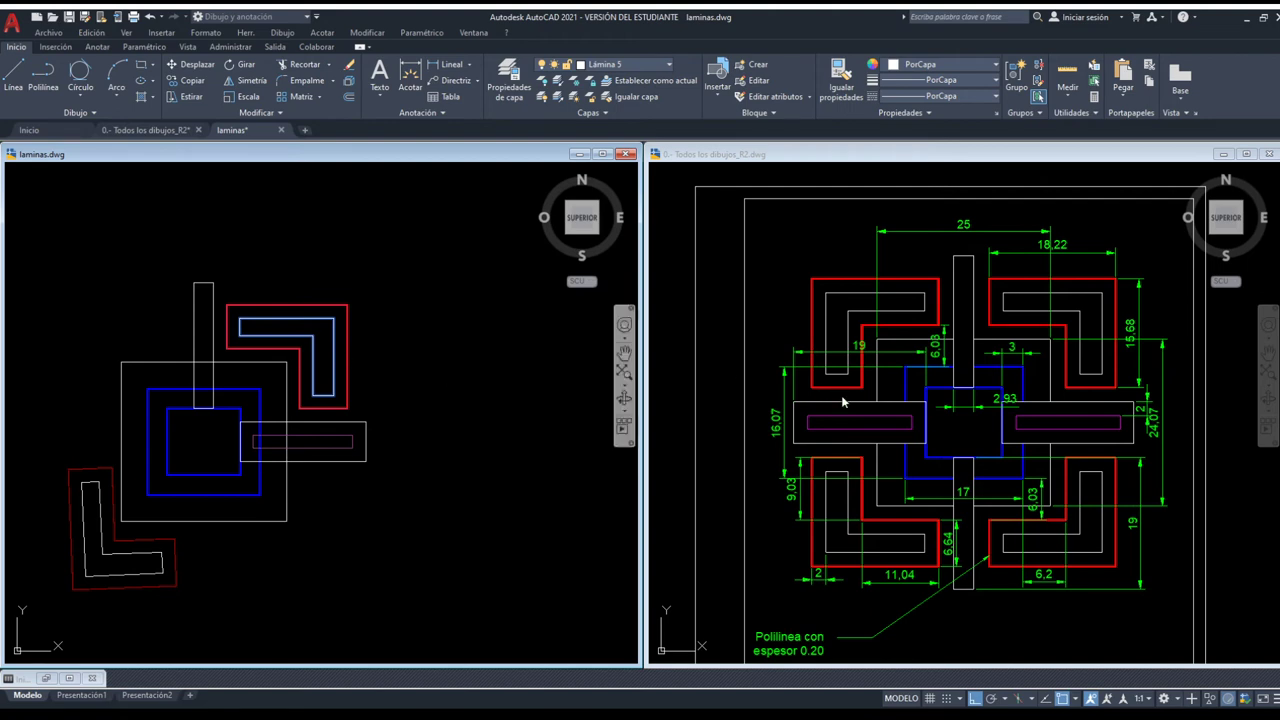
pyautogui.hotkey('ctrl', 'z')
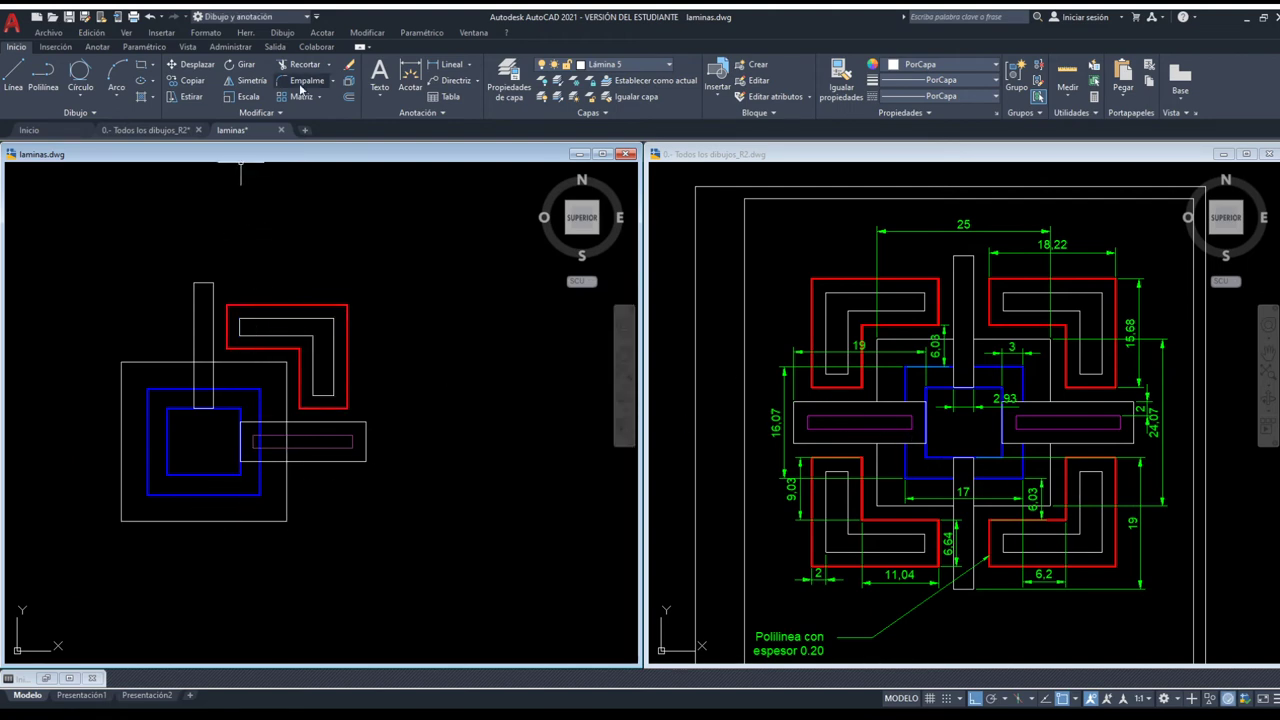
pyautogui.click(415, 497)
pyautogui.click(293, 270)
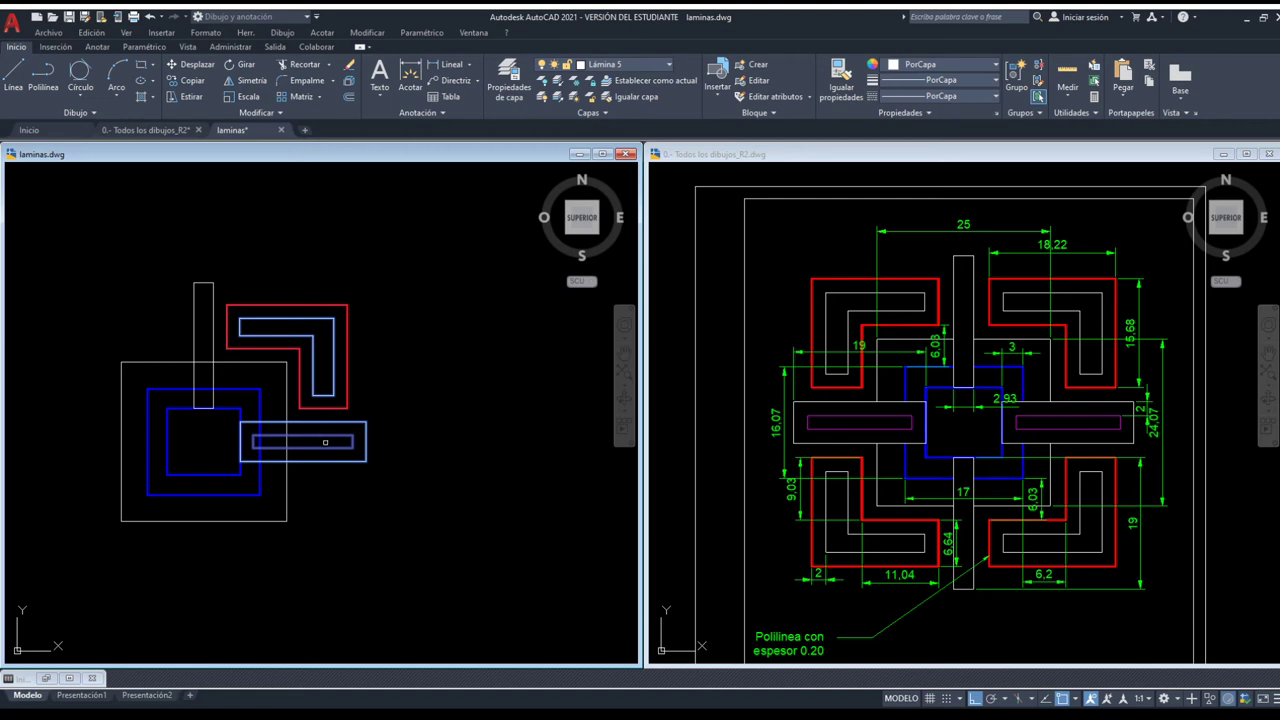
# Mirror the upper-right L and right bar with SI about the vertical centre axis, keeping originals
pyautogui.write('si')
pyautogui.press('Return')
pyautogui.click(203, 283)
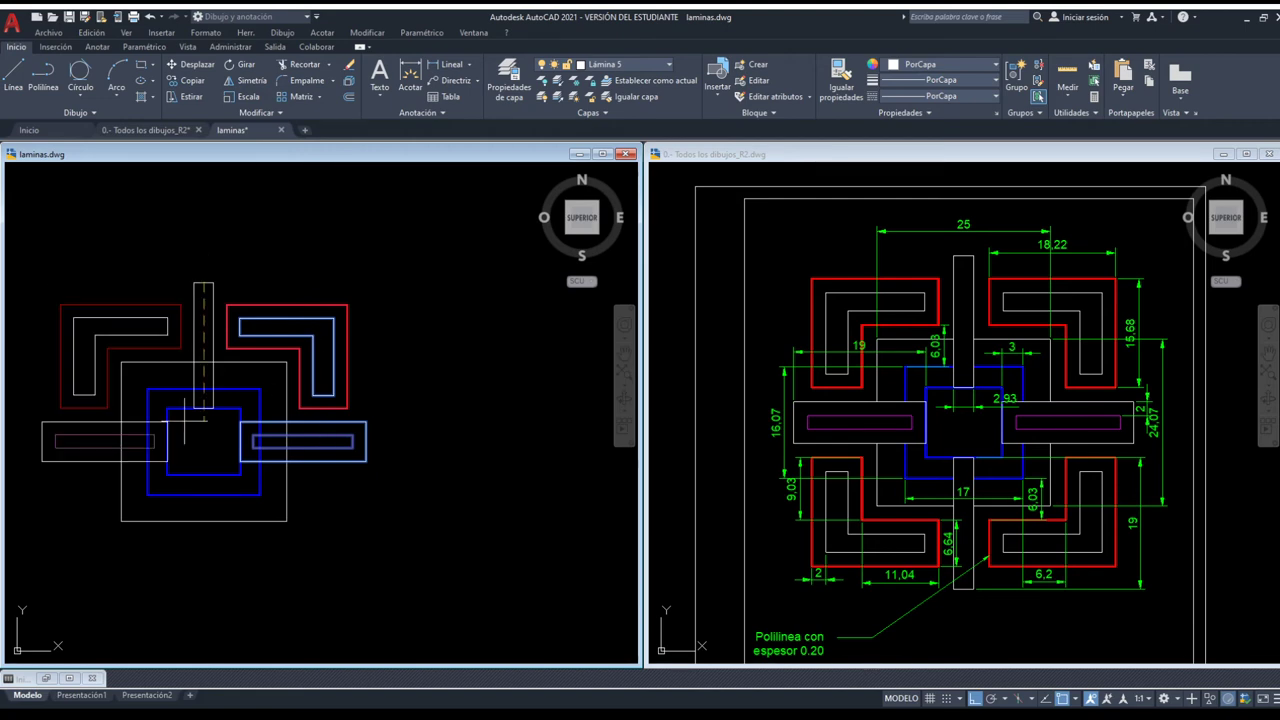
pyautogui.click(210, 575)
pyautogui.press('Escape')
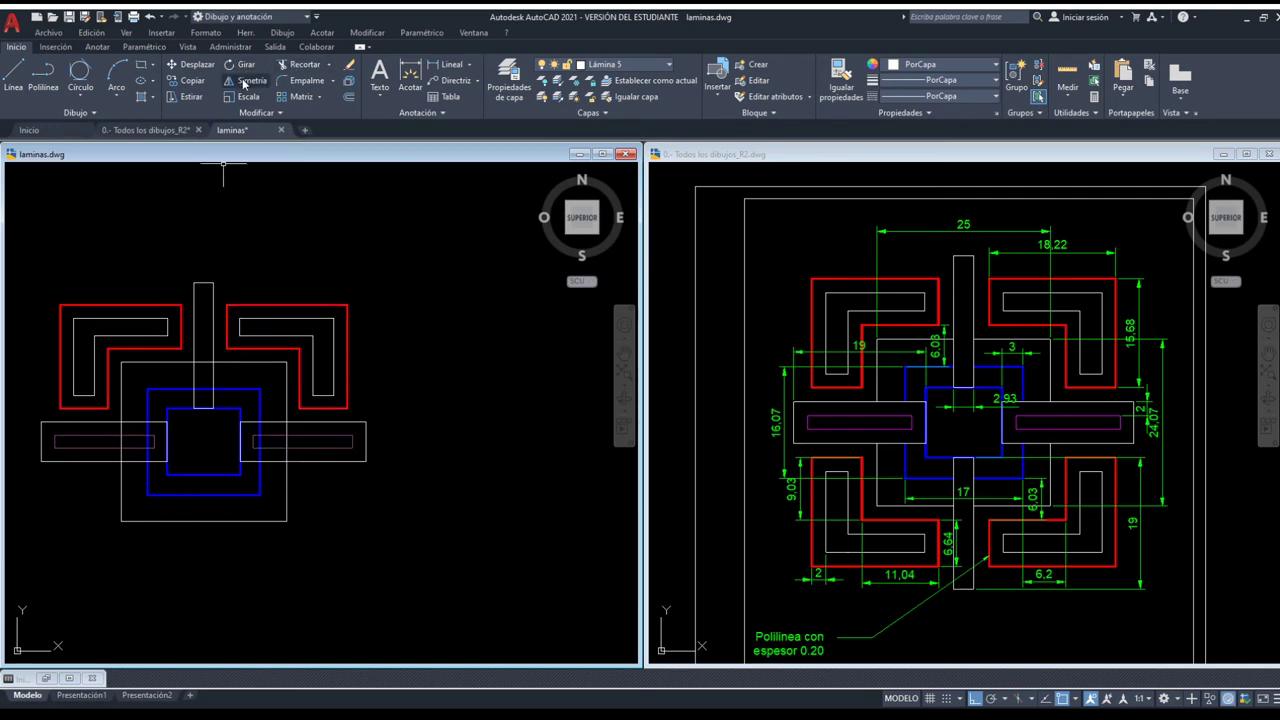
# Mirror both upper L brackets and the vertical bar downward about a horizontal axis, keeping originals
pyautogui.click(382, 353)
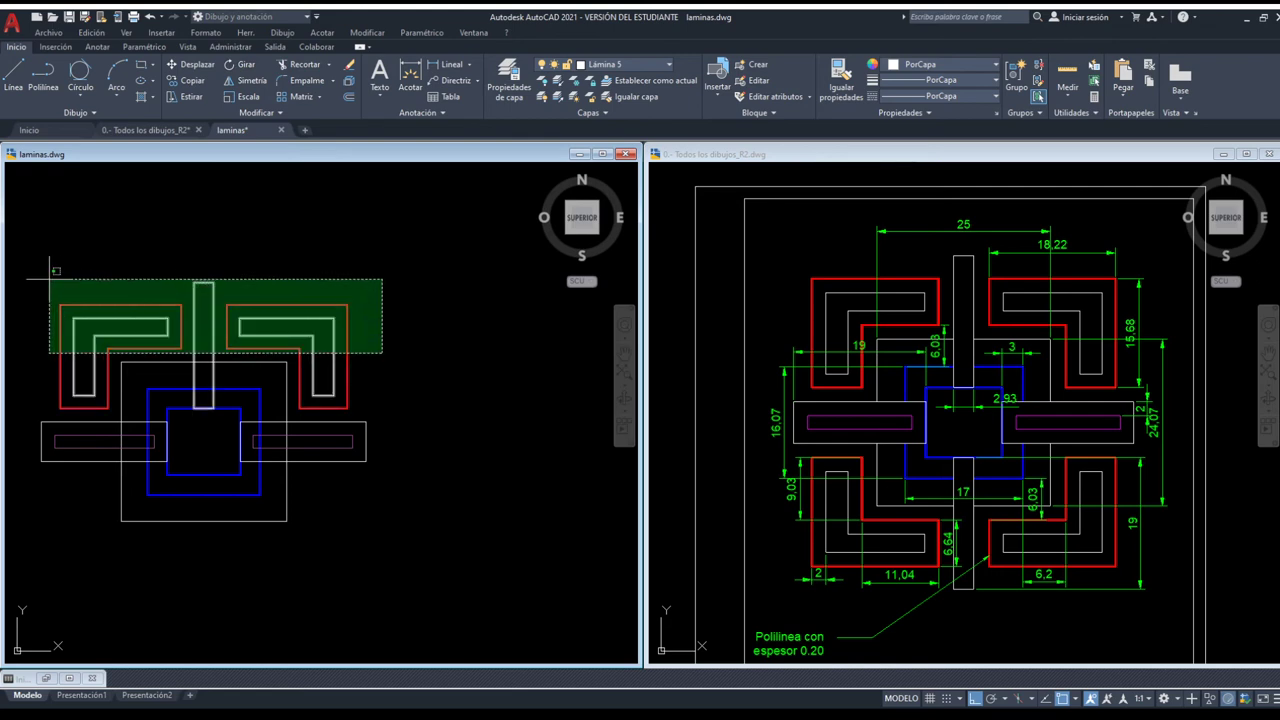
pyautogui.click(50, 275)
pyautogui.click(41, 441)
pyautogui.press('Return')
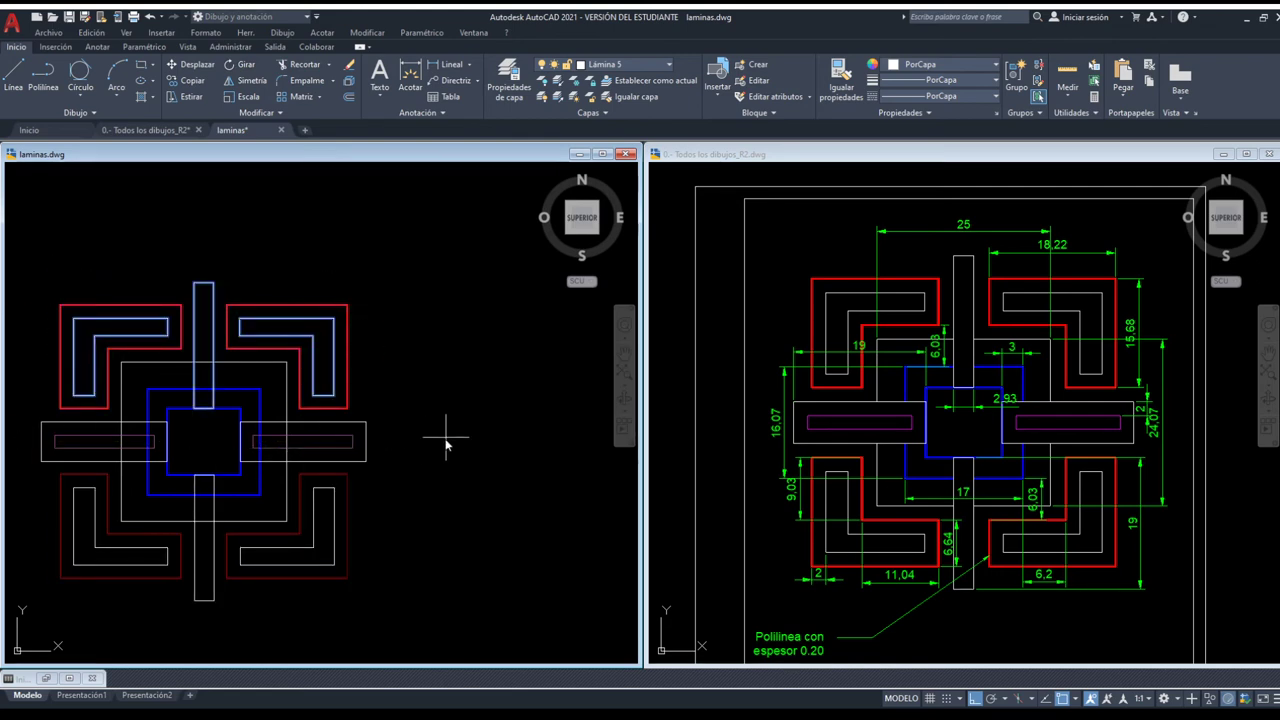
pyautogui.press('Return')
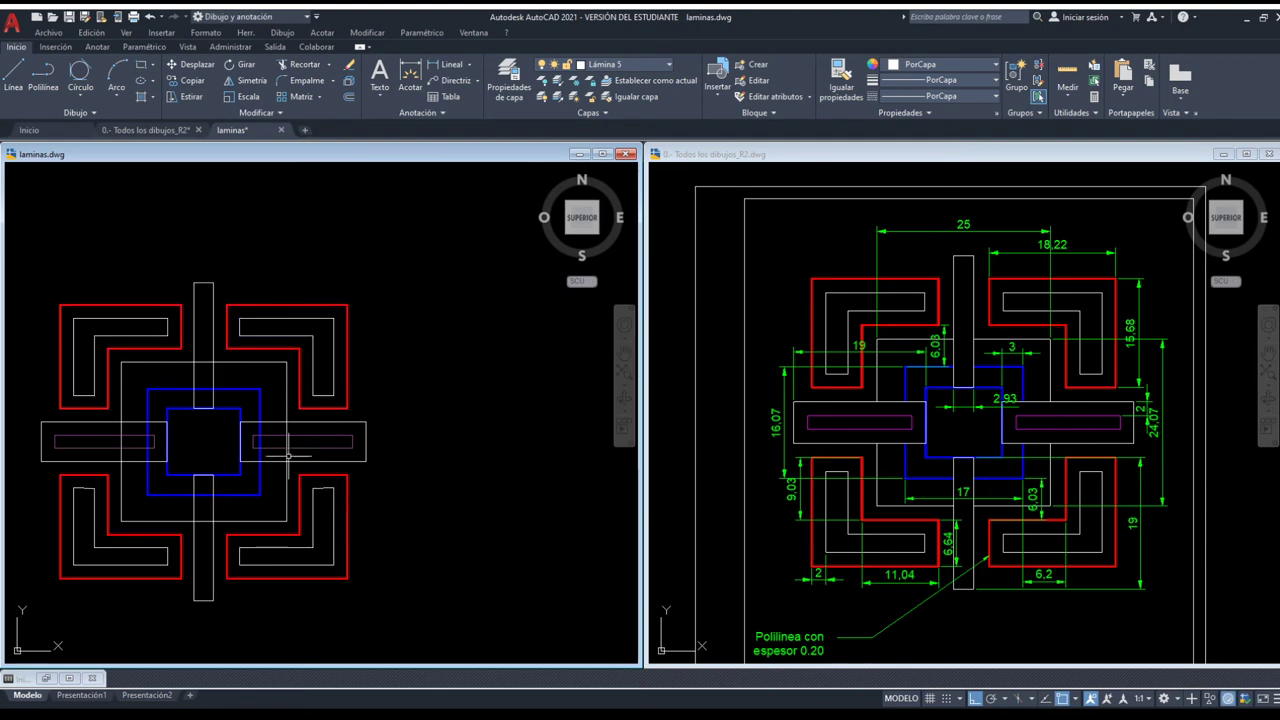
pyautogui.moveTo(267, 360); pyautogui.dragTo(315, 342, button='middle')
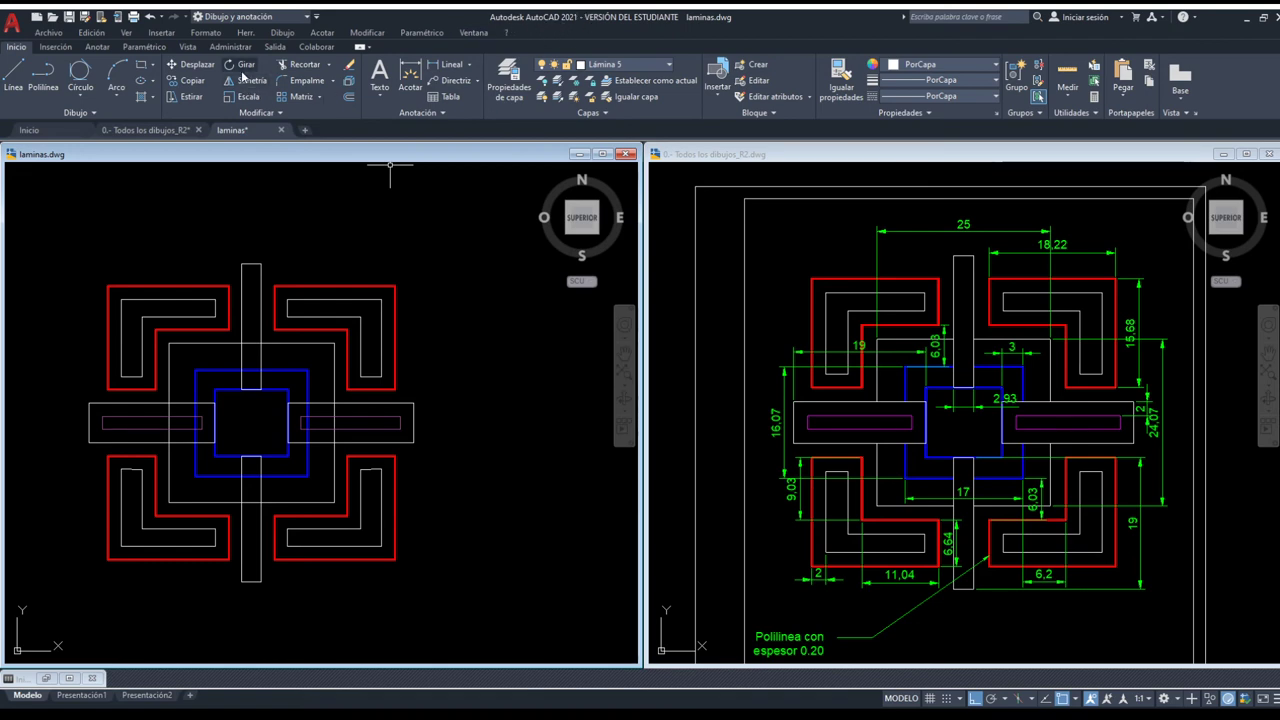
pyautogui.click(300, 65)
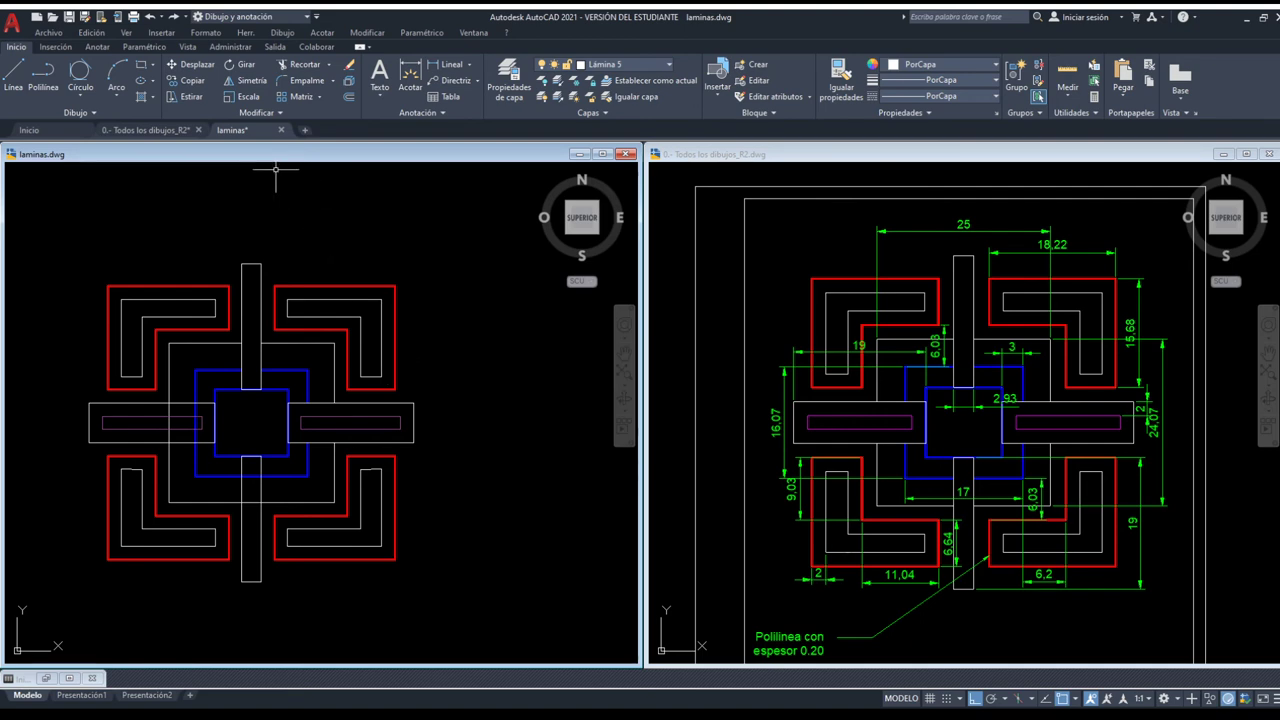
pyautogui.click(301, 70)
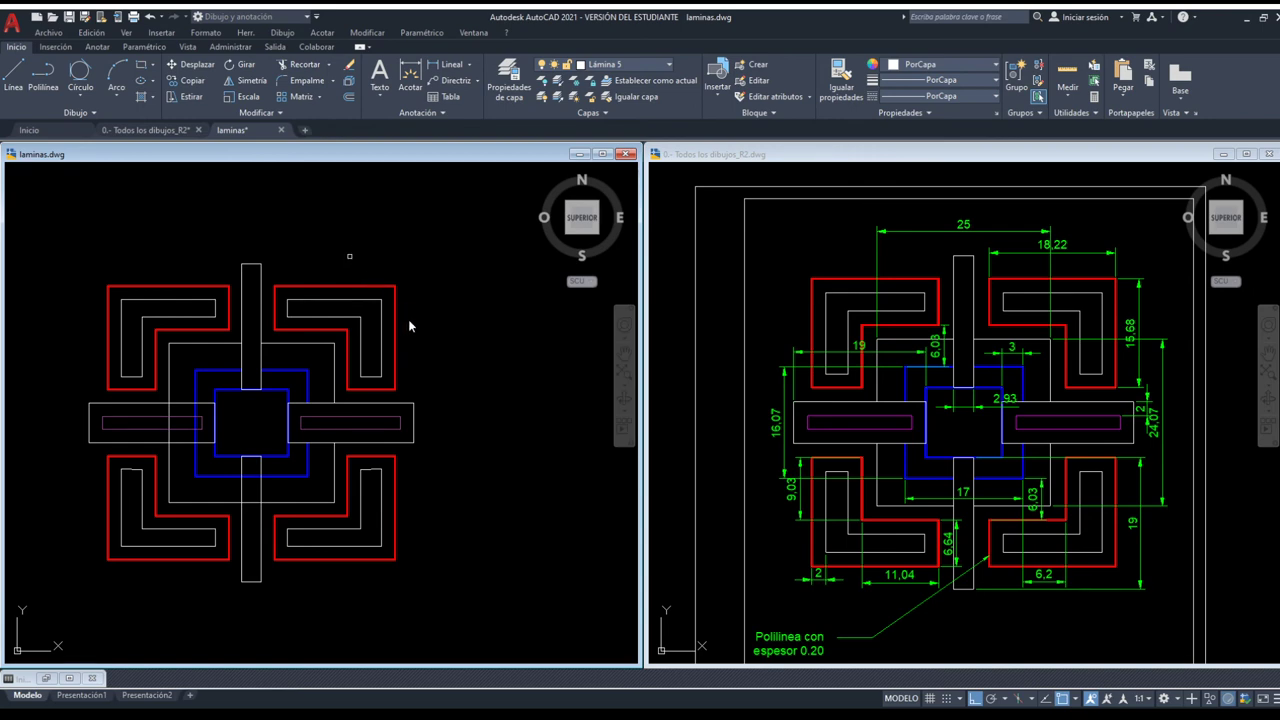
pyautogui.press('Escape')
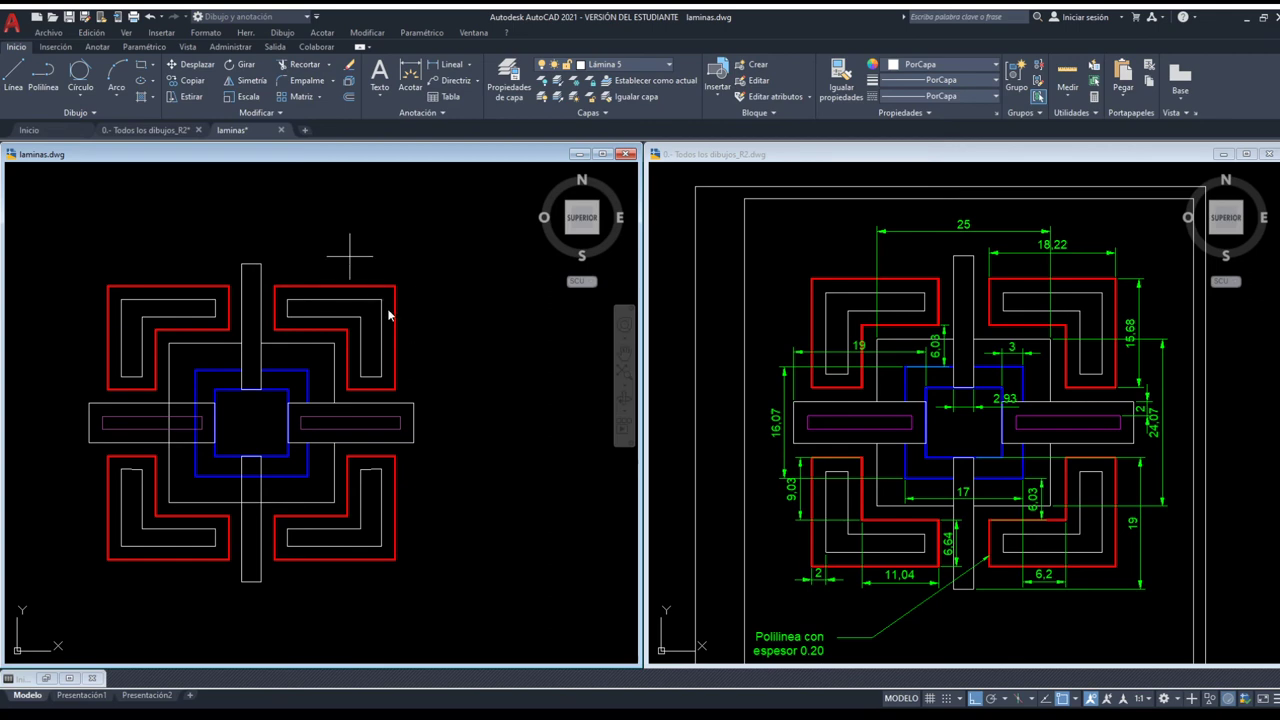
pyautogui.press('space')
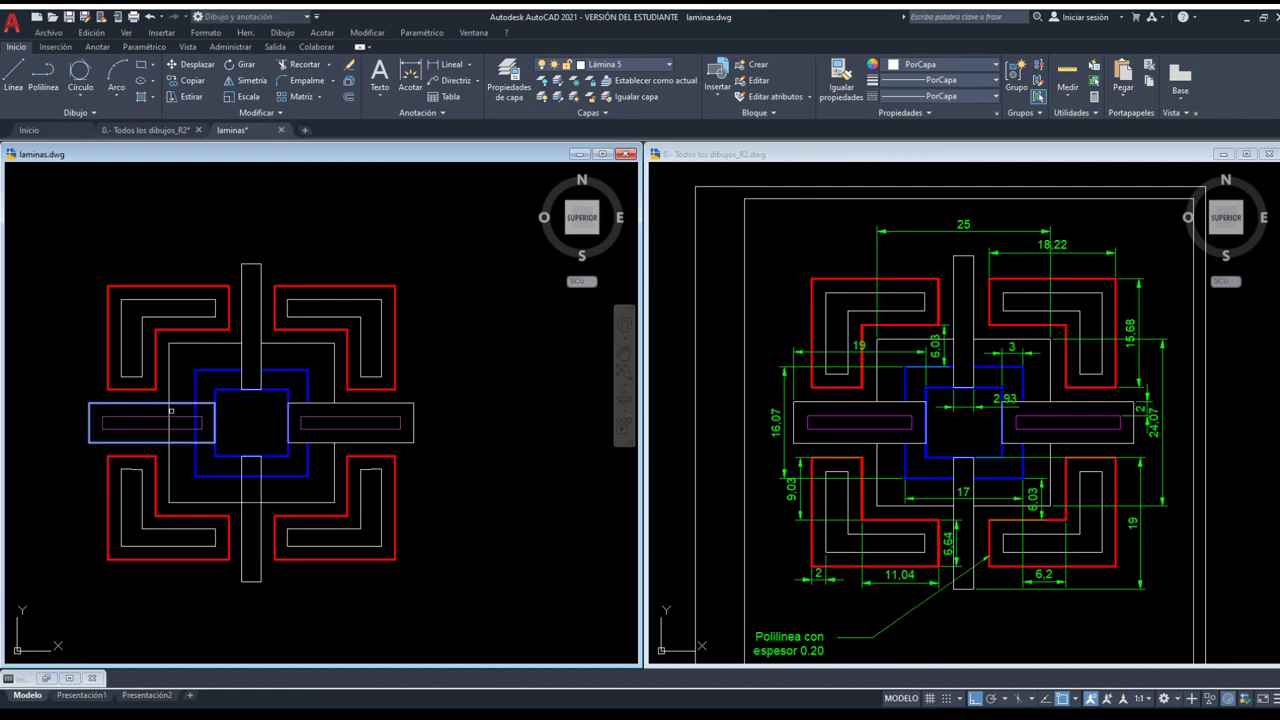
# Zoom into the figure's centre and select the left horizontal bar
pyautogui.moveTo(170, 411); pyautogui.dragTo(330, 385, button='middle')
pyautogui.scroll(4, 330, 385)
pyautogui.scroll(-2, 280, 386)
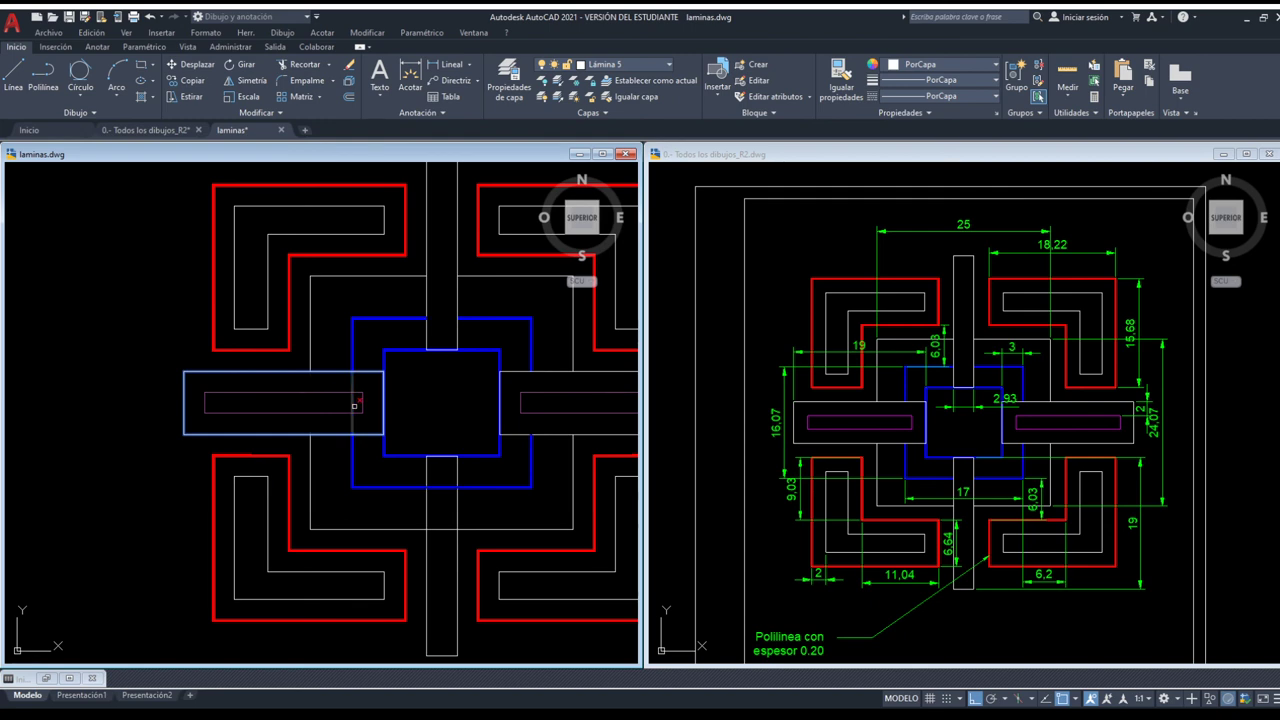
pyautogui.press('Escape')
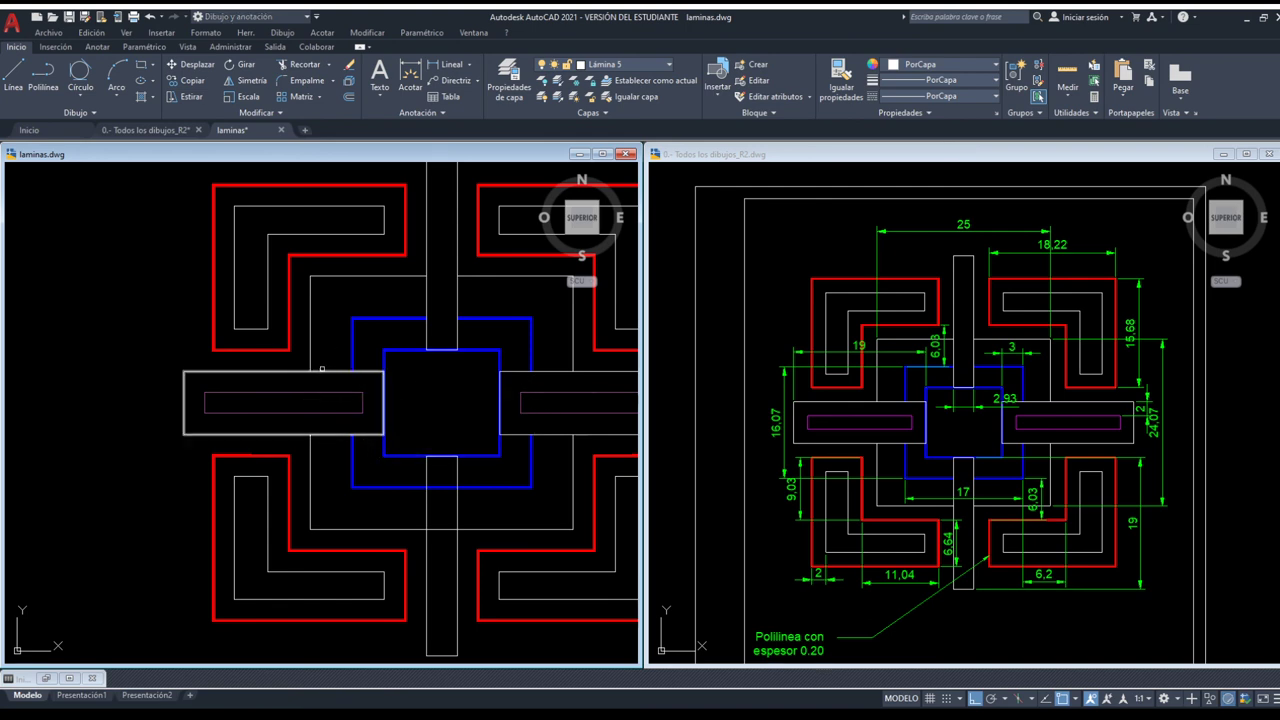
pyautogui.click(319, 372)
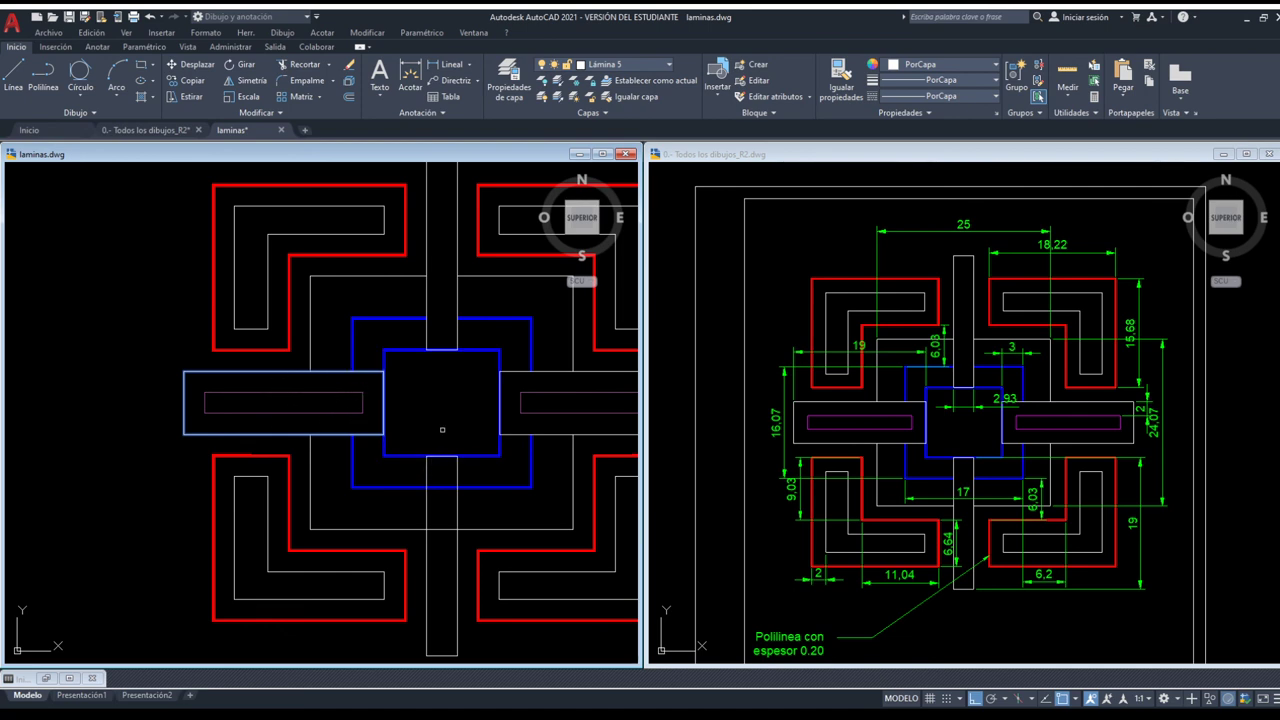
# Clear the left bar selection and window-select the bottom vertical bar
pyautogui.press('Escape')
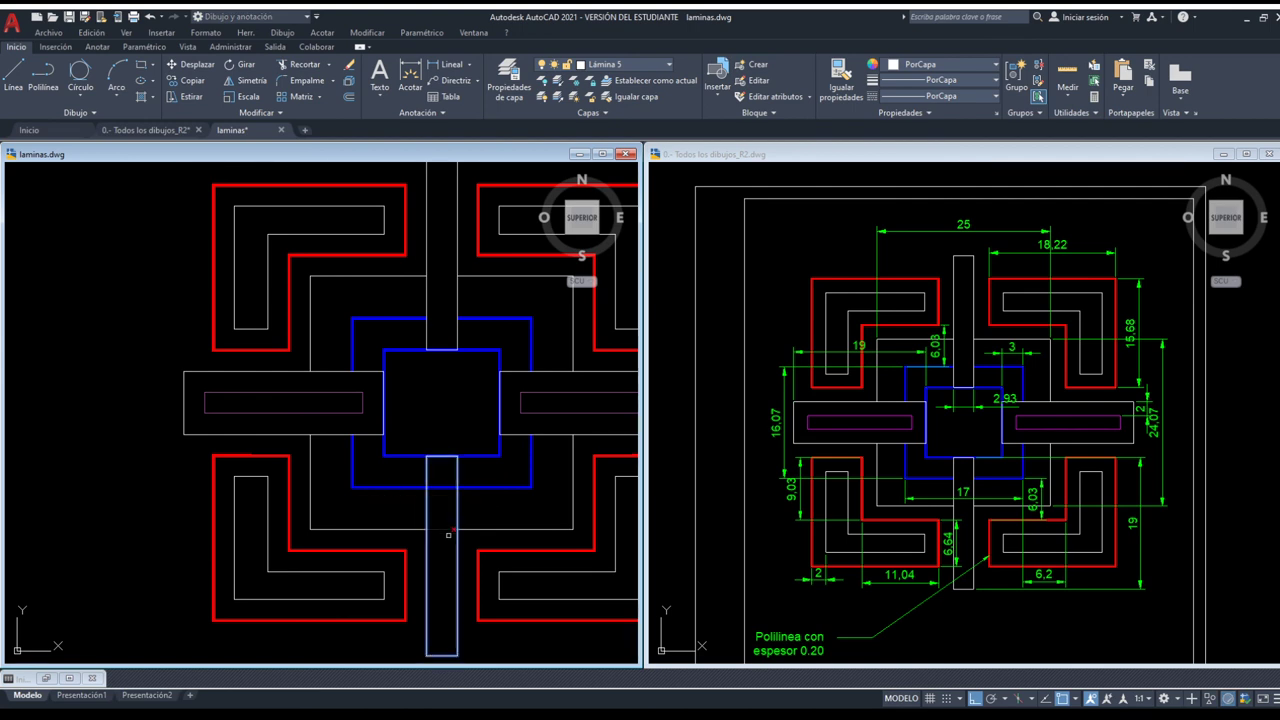
pyautogui.click(448, 535)
pyautogui.click(432, 471)
pyautogui.press('Escape')
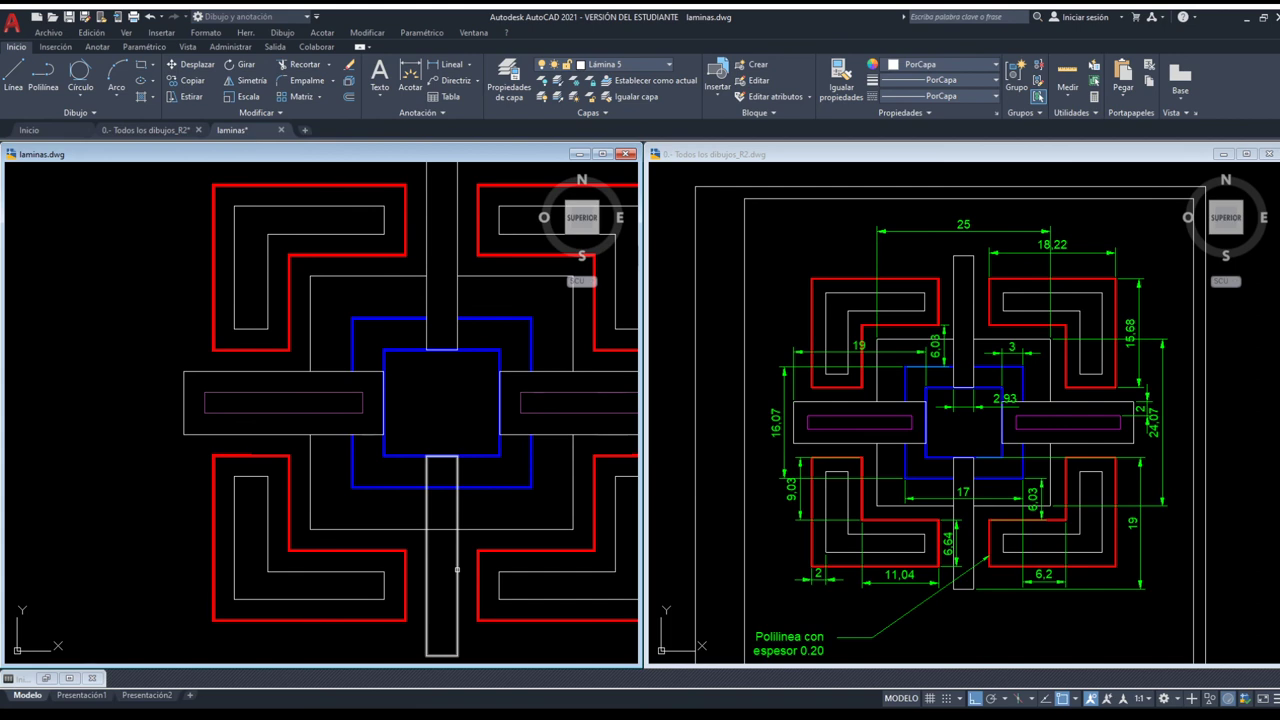
pyautogui.click(457, 569)
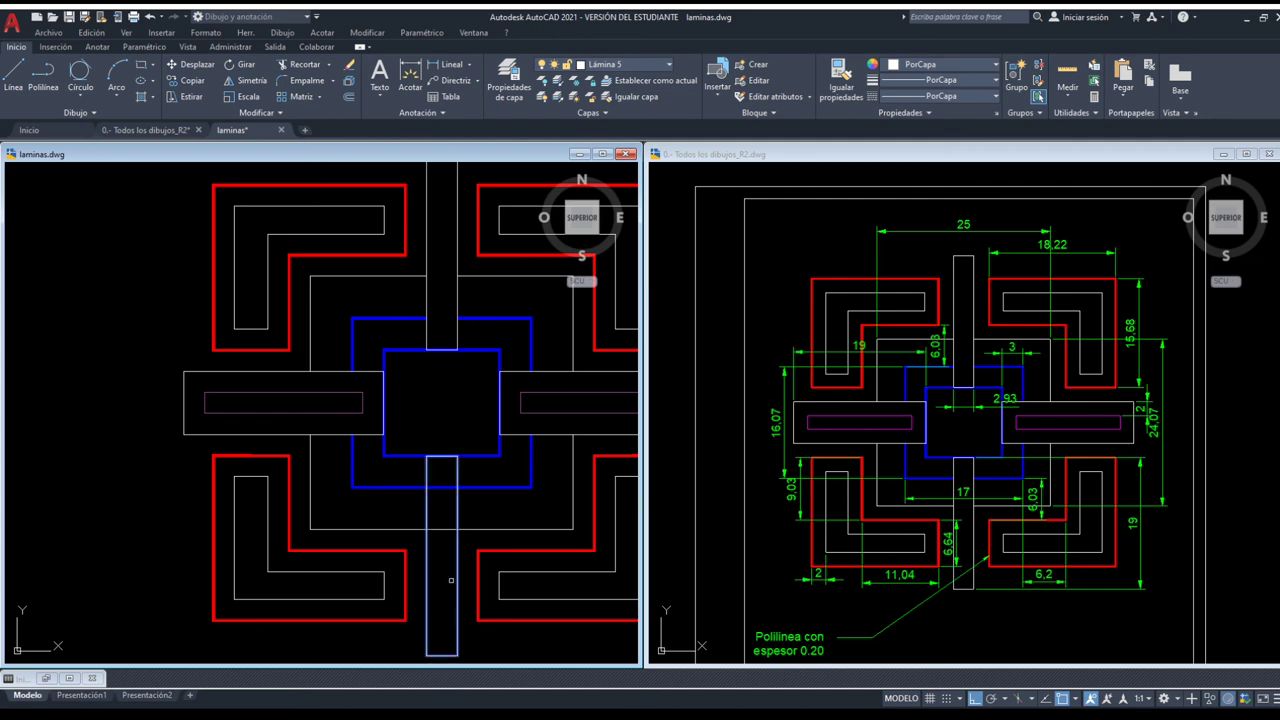
pyautogui.click(451, 580)
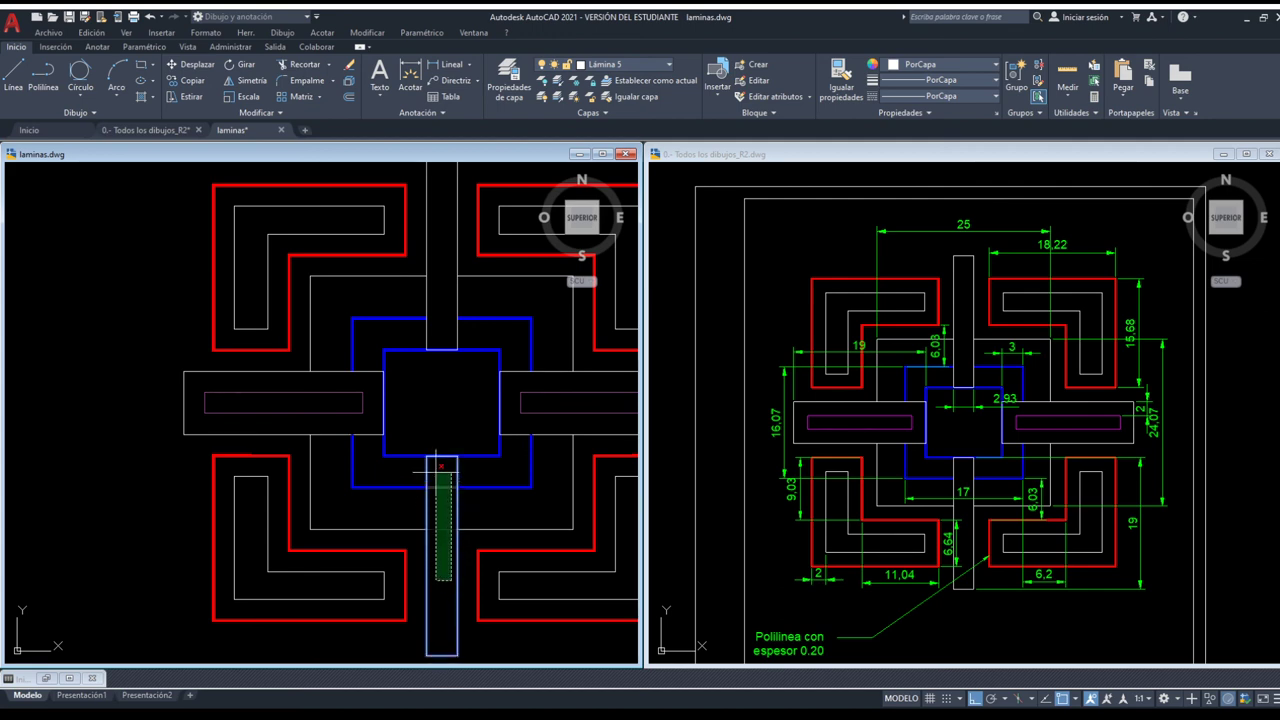
pyautogui.click(441, 466)
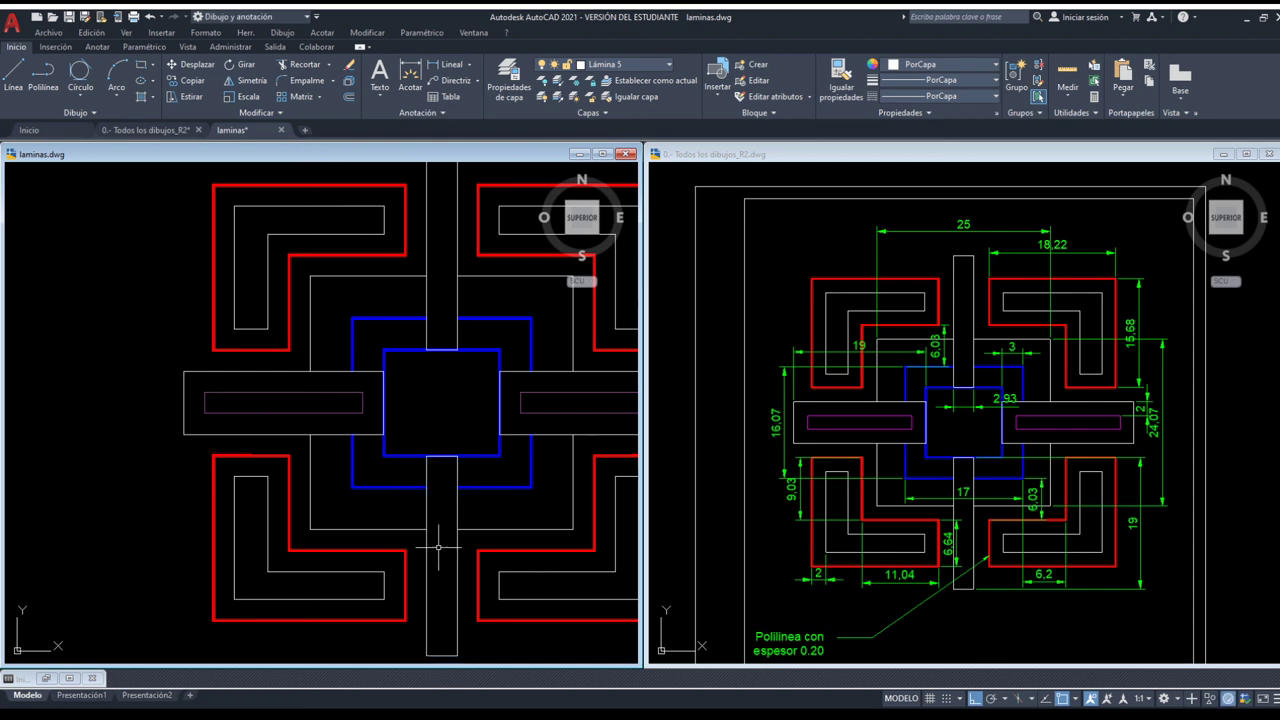
pyautogui.scroll(-3, 345, 404)
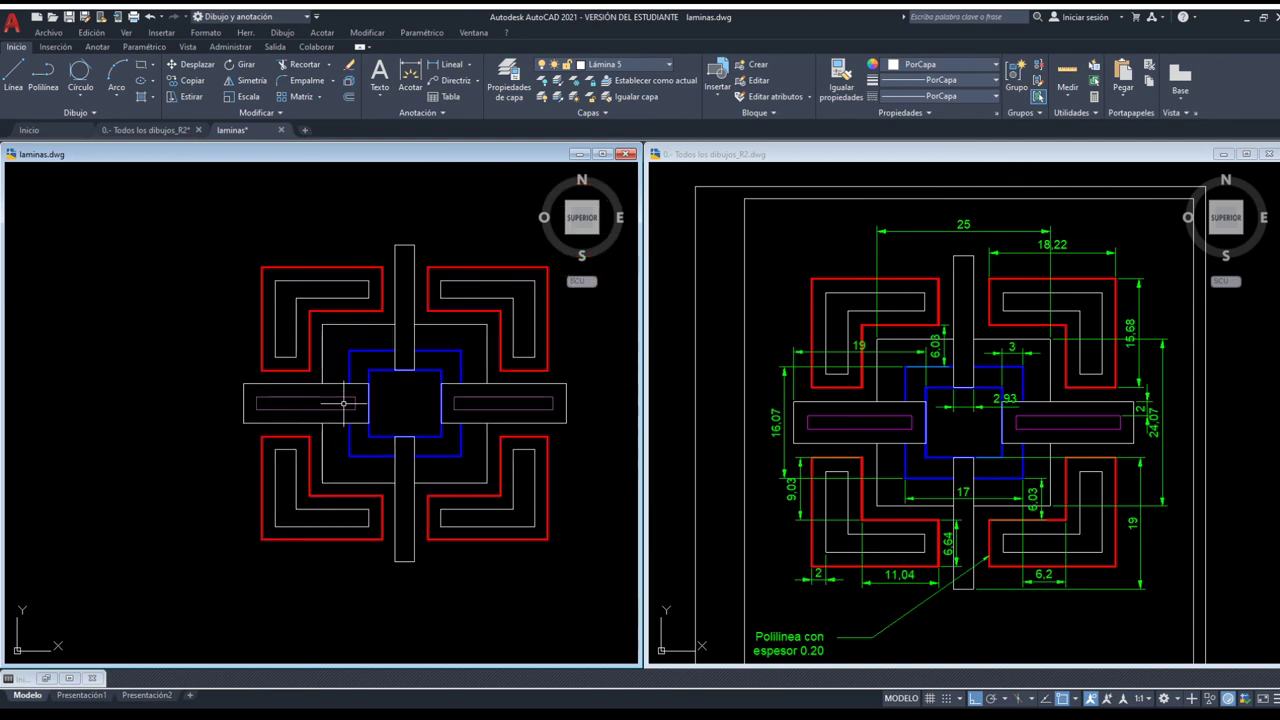
pyautogui.scroll(1, 400, 420)
pyautogui.moveTo(405, 425); pyautogui.dragTo(378, 430, button='middle')
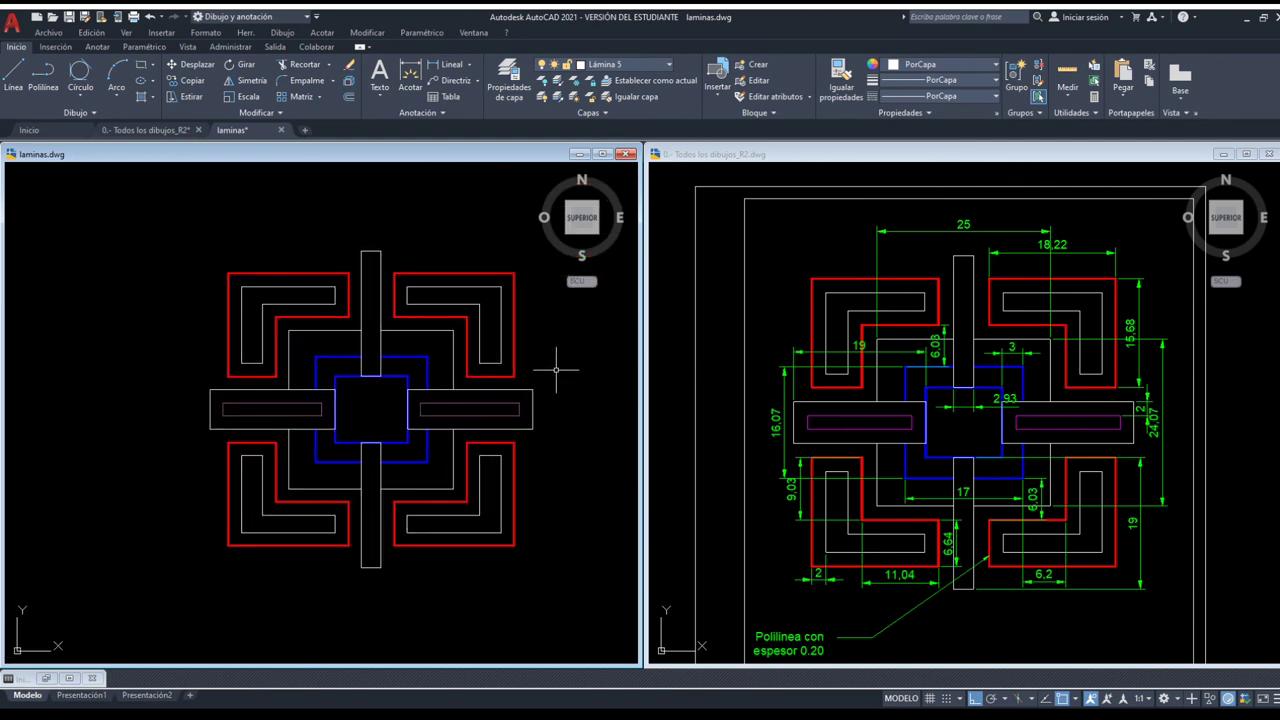
pyautogui.moveTo(548, 364); pyautogui.dragTo(413, 357, button='middle')
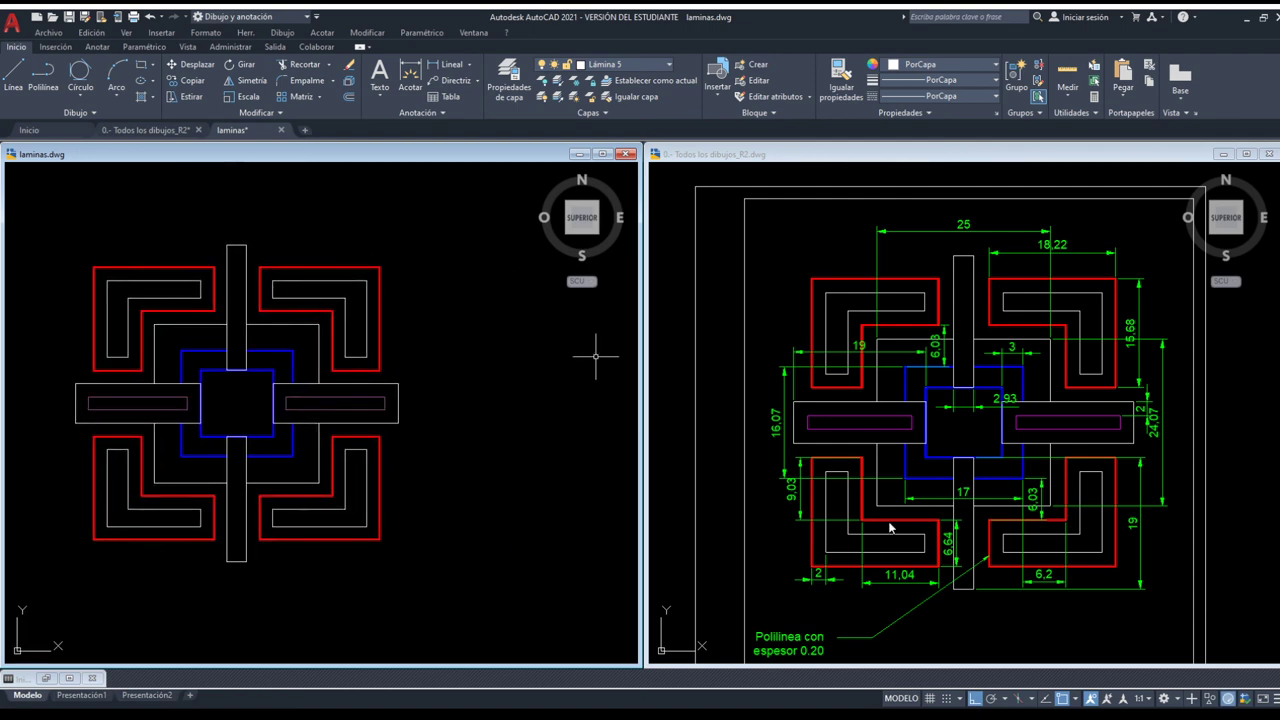